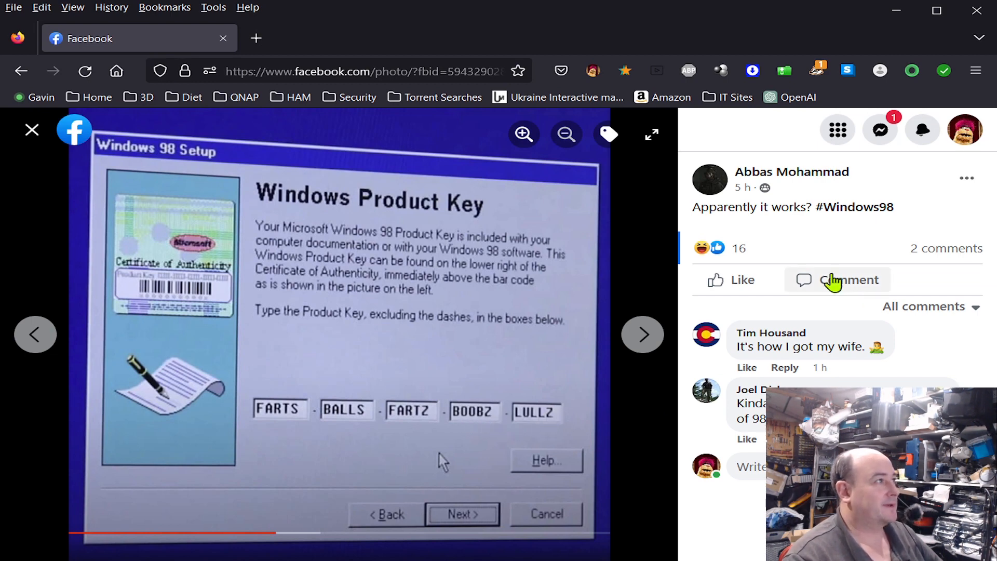
# - Start a new virtual machine with the Typical configuration, using the MSDOS 6.22 disc image from the Desktop as the installer
pyautogui.moveTo(770, 296)
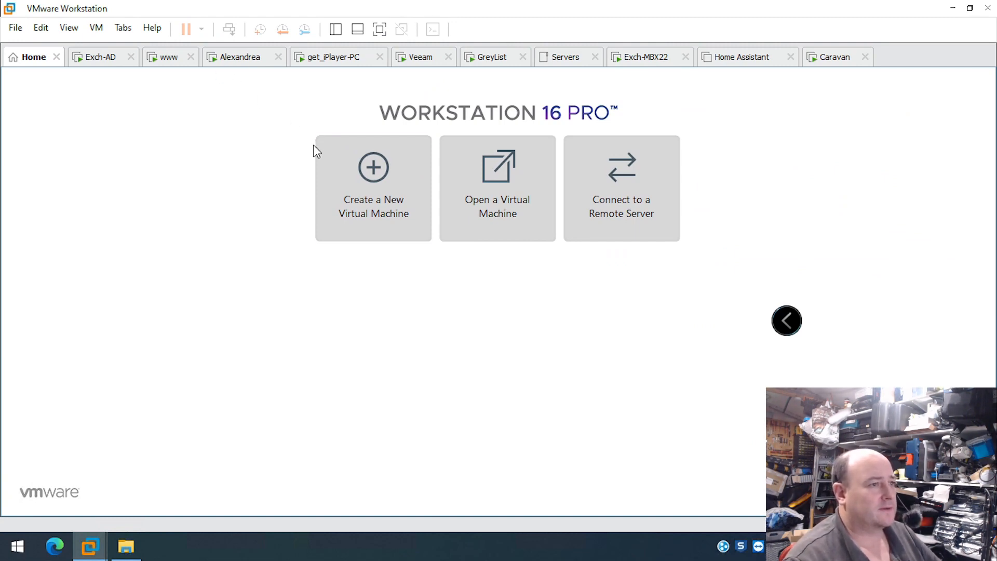
pyautogui.click(382, 186)
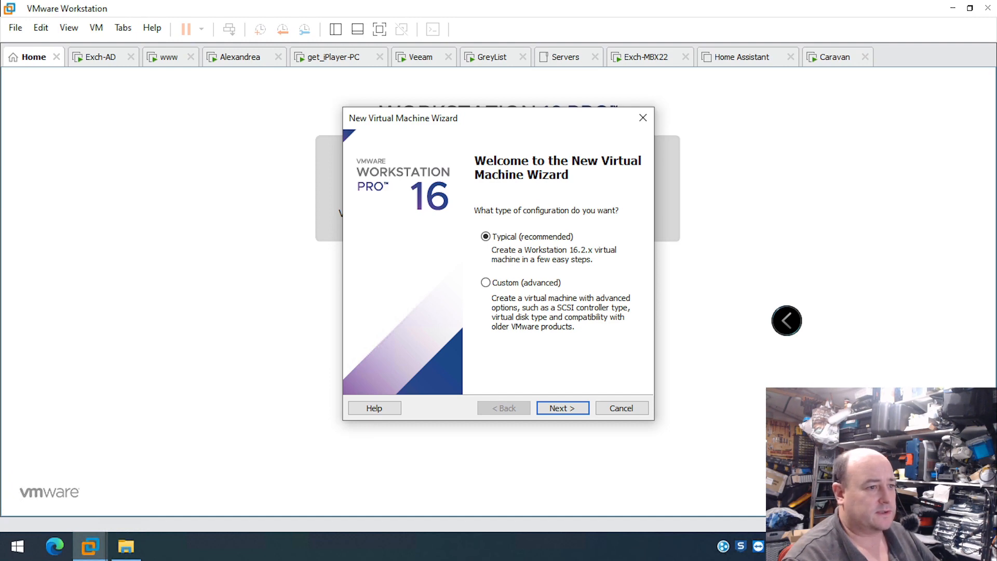
pyautogui.click(571, 410)
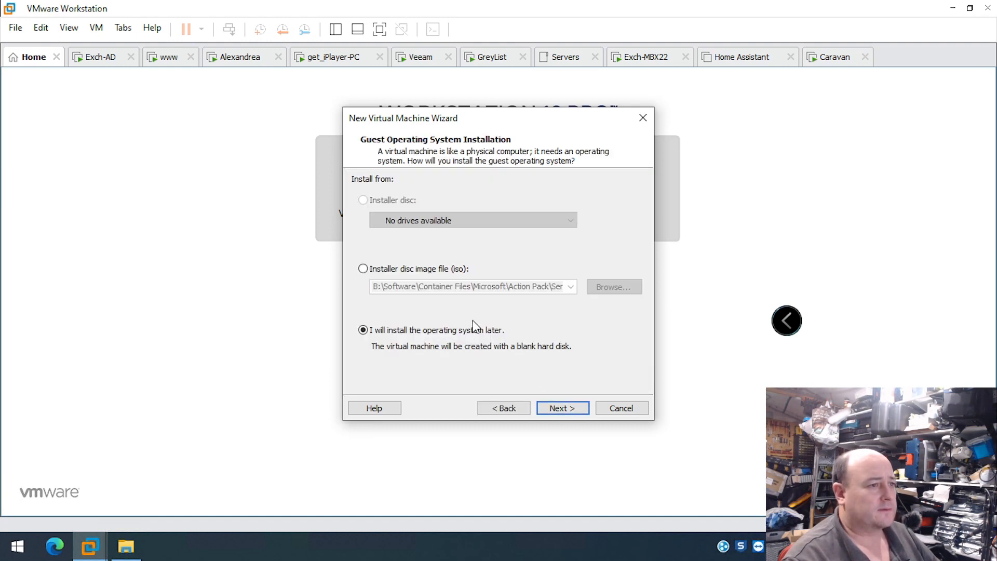
pyautogui.click(436, 273)
pyautogui.click(592, 283)
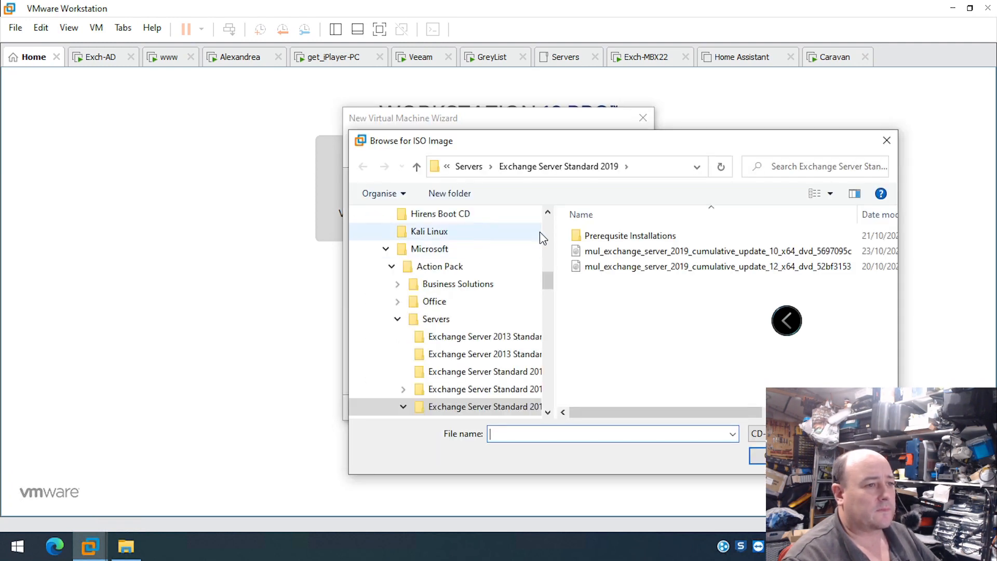
pyautogui.scroll(10, 551, 235)
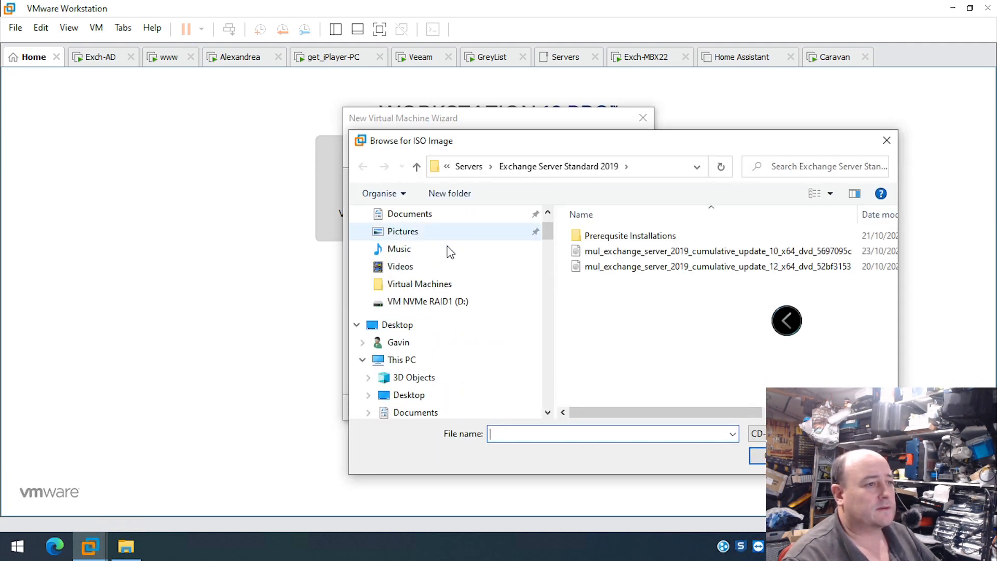
pyautogui.click(413, 394)
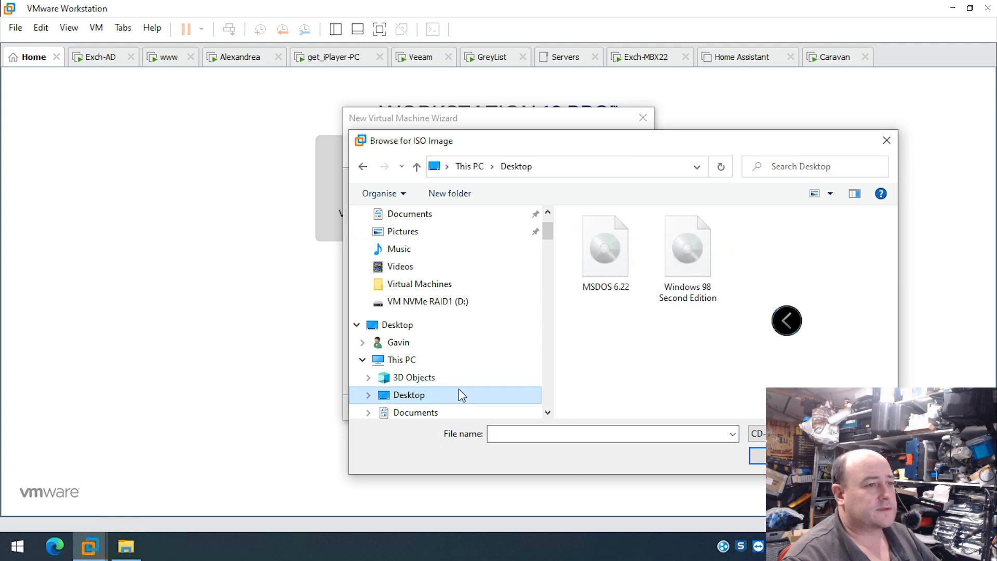
pyautogui.doubleClick(617, 266)
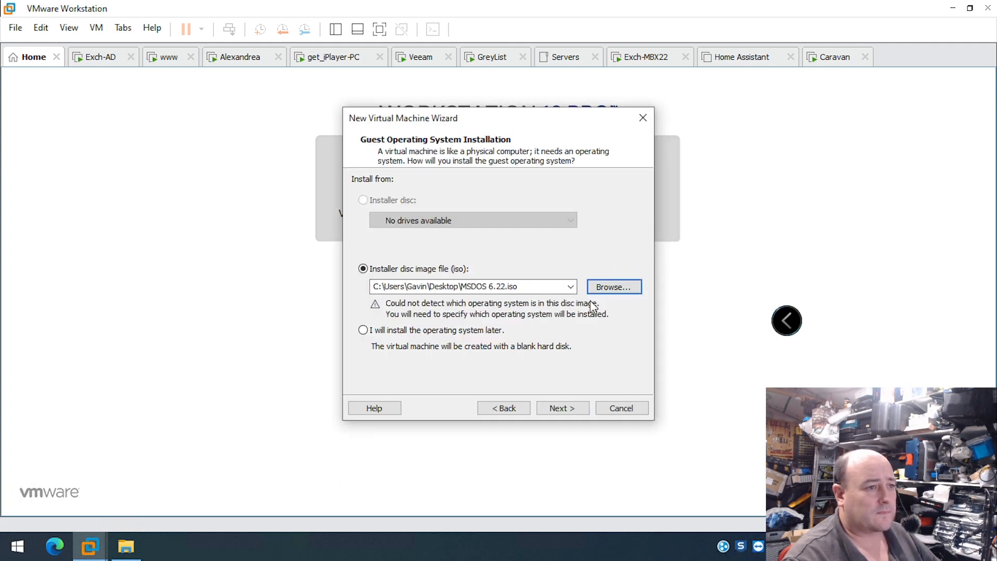
pyautogui.click(561, 406)
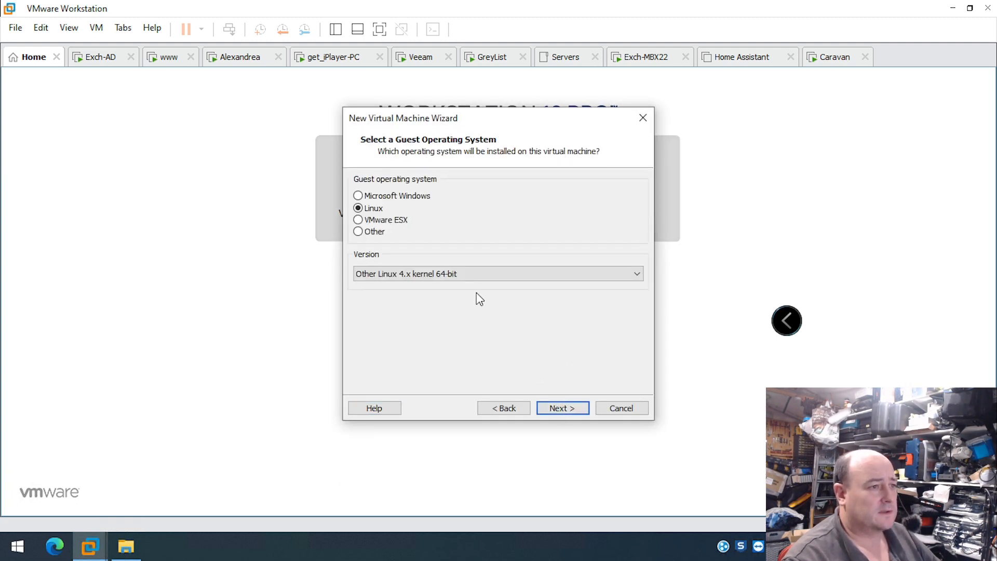
# - Set the guest operating system to Other with MS-DOS as the version
pyautogui.click(414, 202)
pyautogui.click(408, 273)
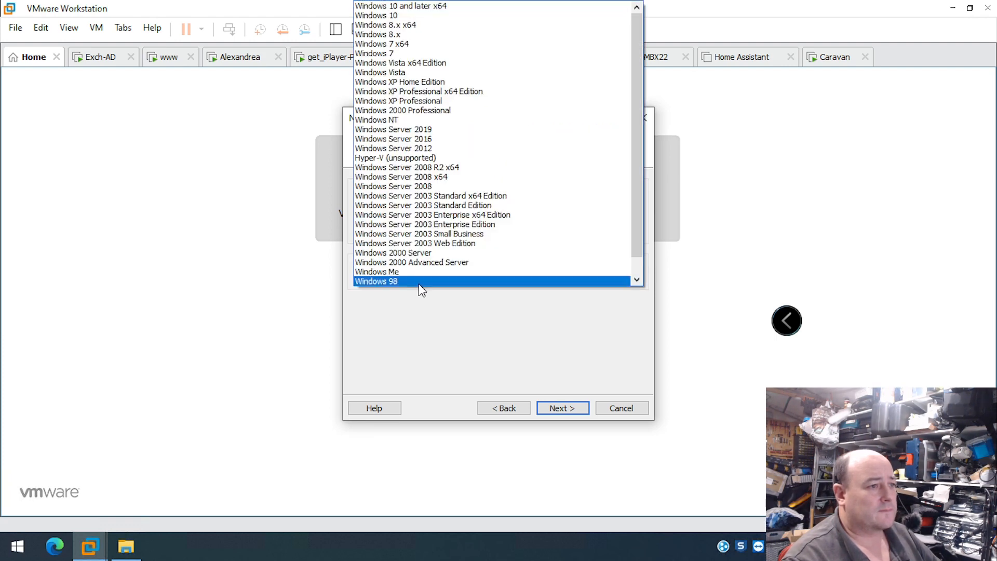
pyautogui.click(423, 294)
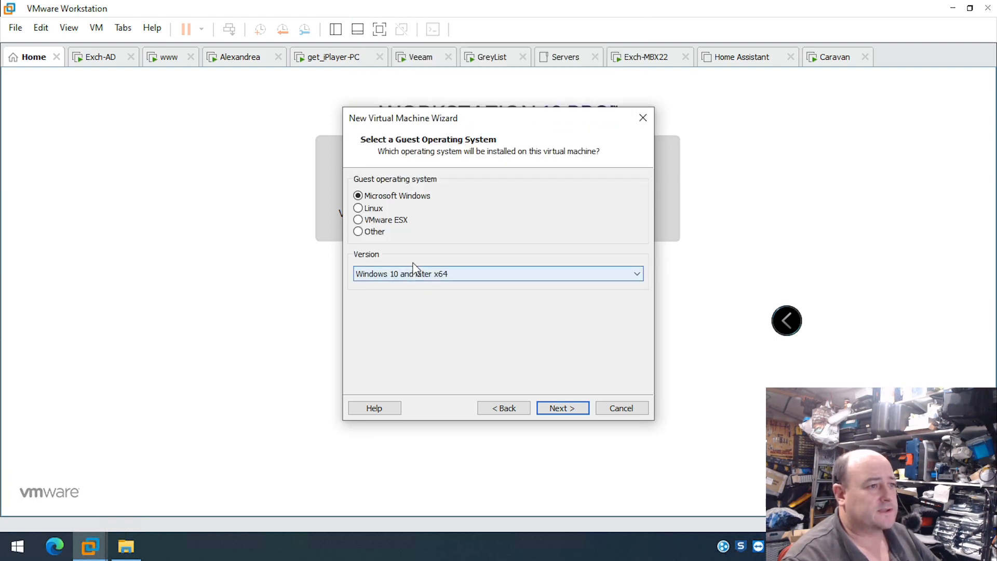
pyautogui.click(407, 232)
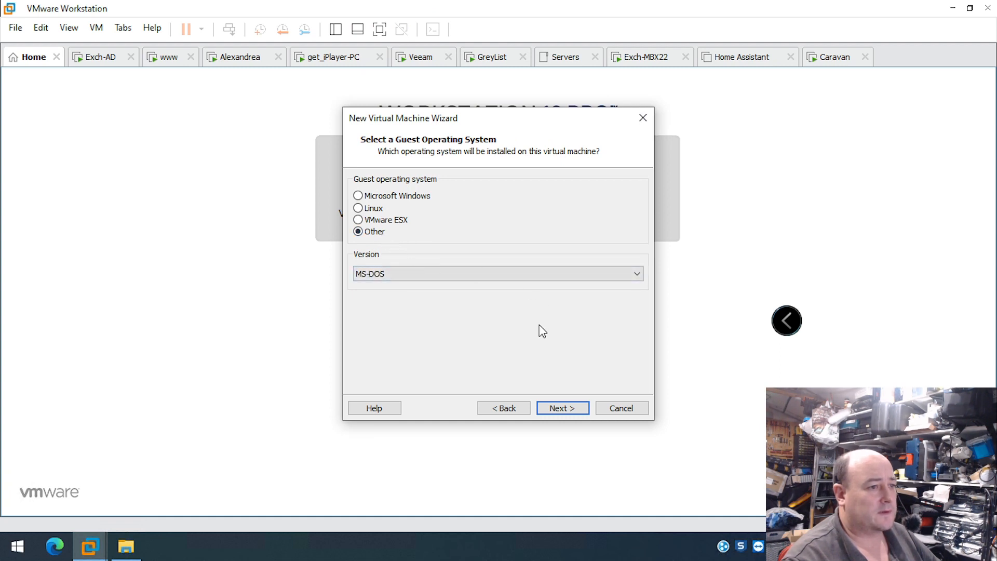
pyautogui.click(563, 408)
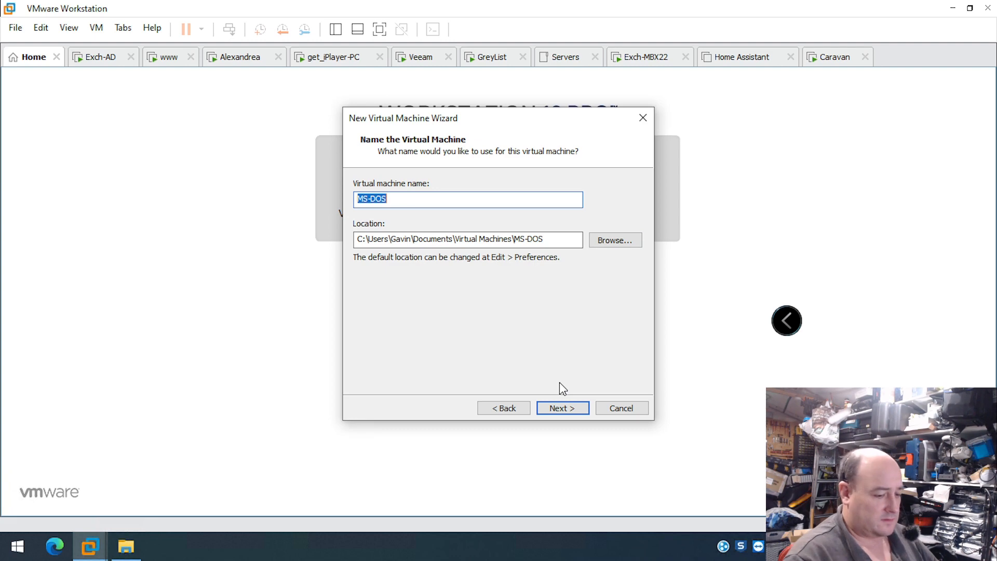
# - Name the virtual machine 98, store its 2 GB virtual disk as a single file, and finish creating it
pyautogui.write('98')
pyautogui.click(563, 408)
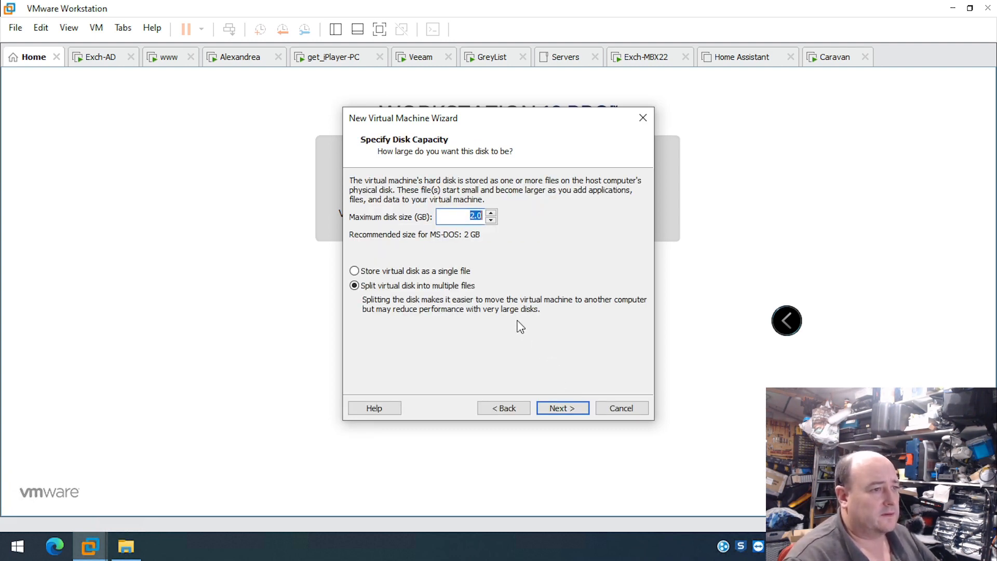
pyautogui.click(462, 271)
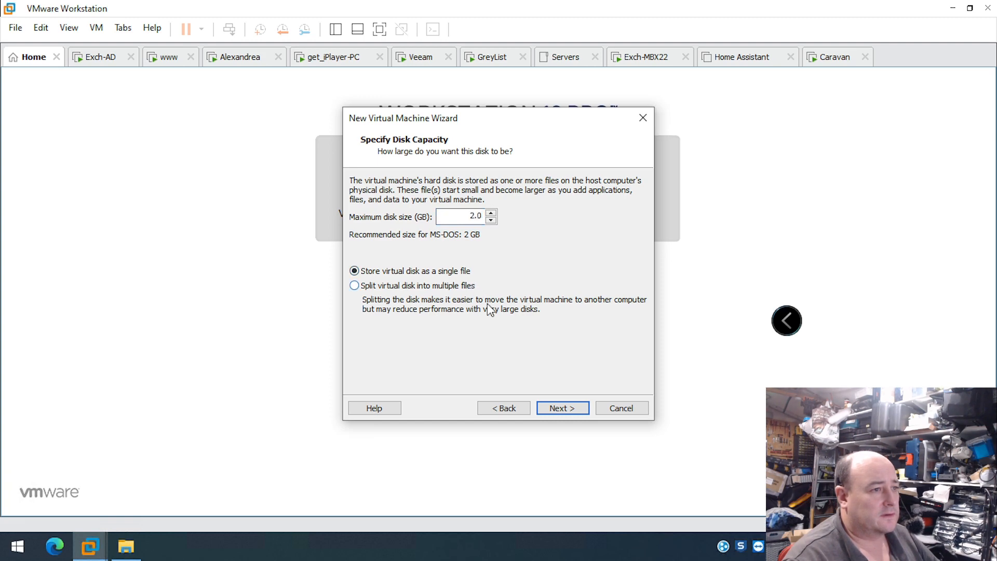
pyautogui.click(561, 410)
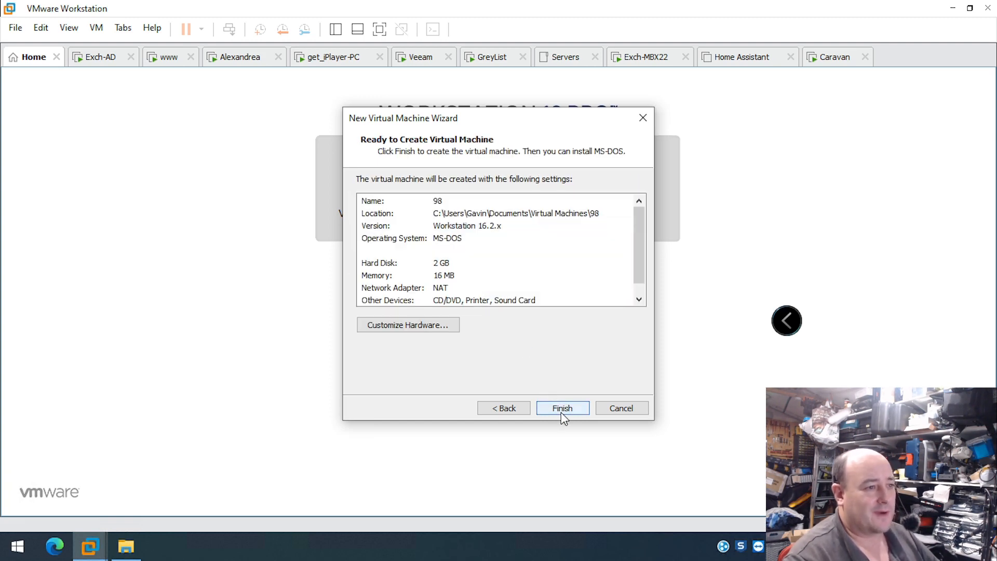
pyautogui.click(564, 408)
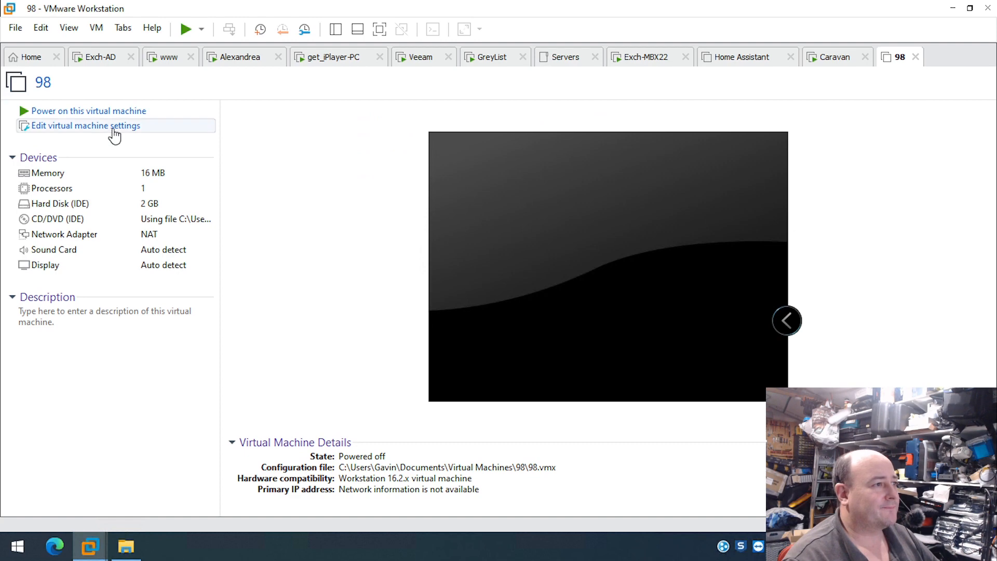
# - Power on the 98 virtual machine and terminate the MS-DOS startup batch job to get to the A: command prompt
pyautogui.click(117, 115)
pyautogui.click(408, 214)
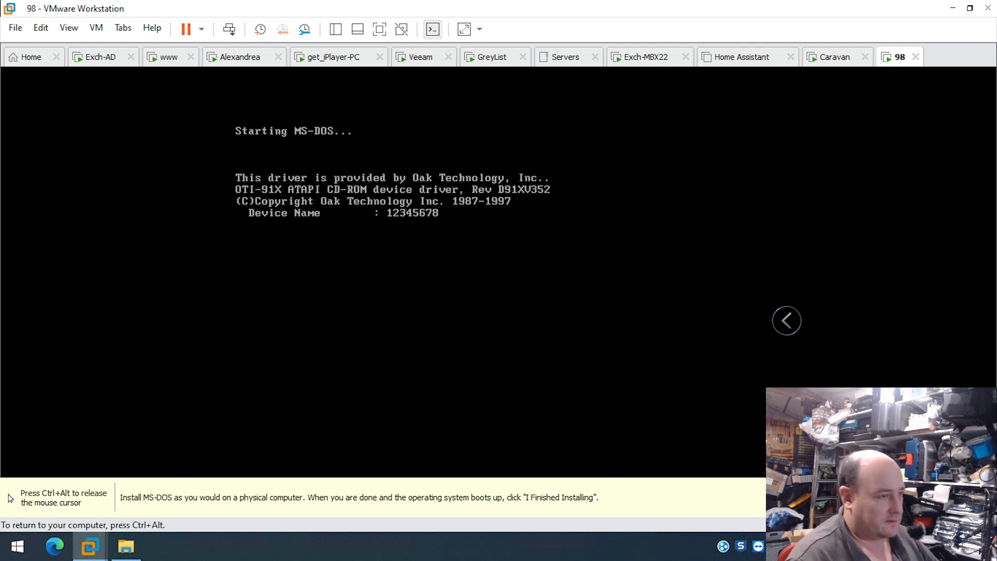
pyautogui.hotkey('ctrl', 'alt')
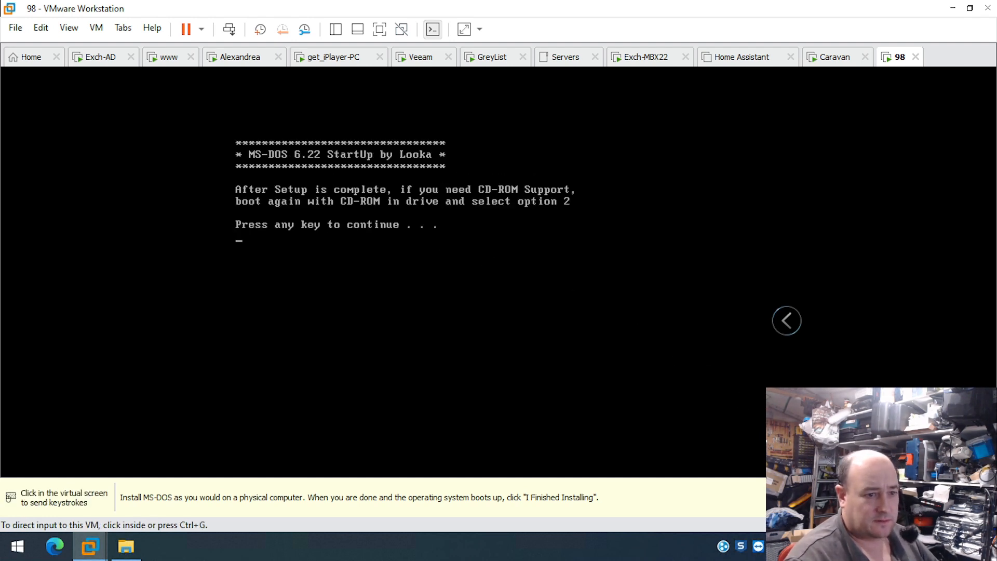
pyautogui.click(414, 323)
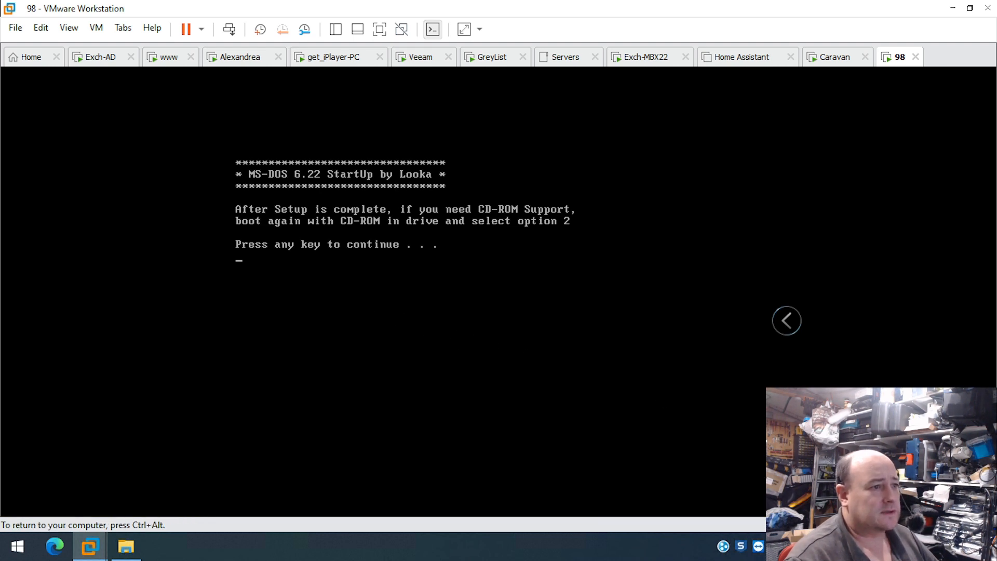
pyautogui.hotkey('ctrl', 'c')
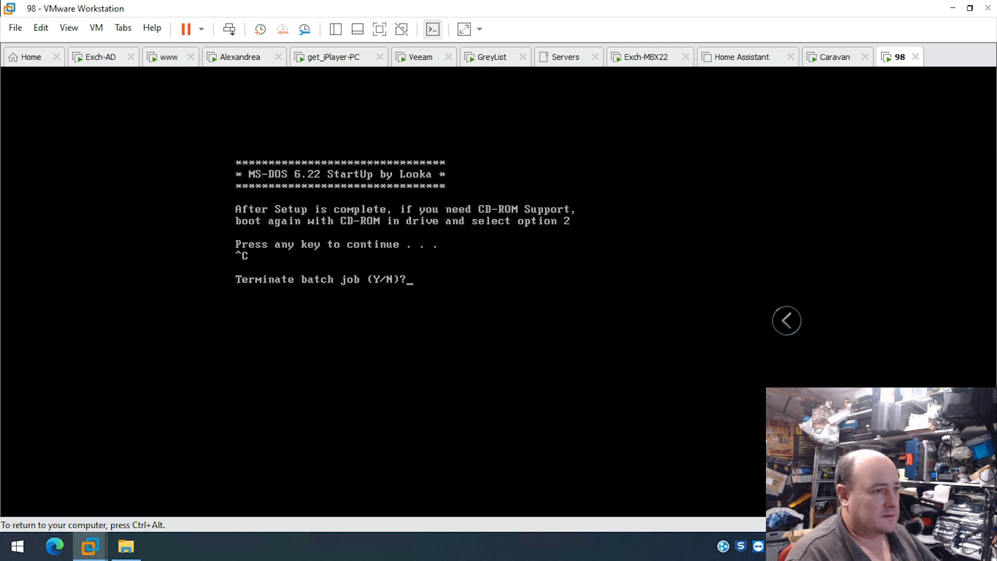
pyautogui.write('y')
pyautogui.press('Return')
pyautogui.press('Return')
pyautogui.press('Return')
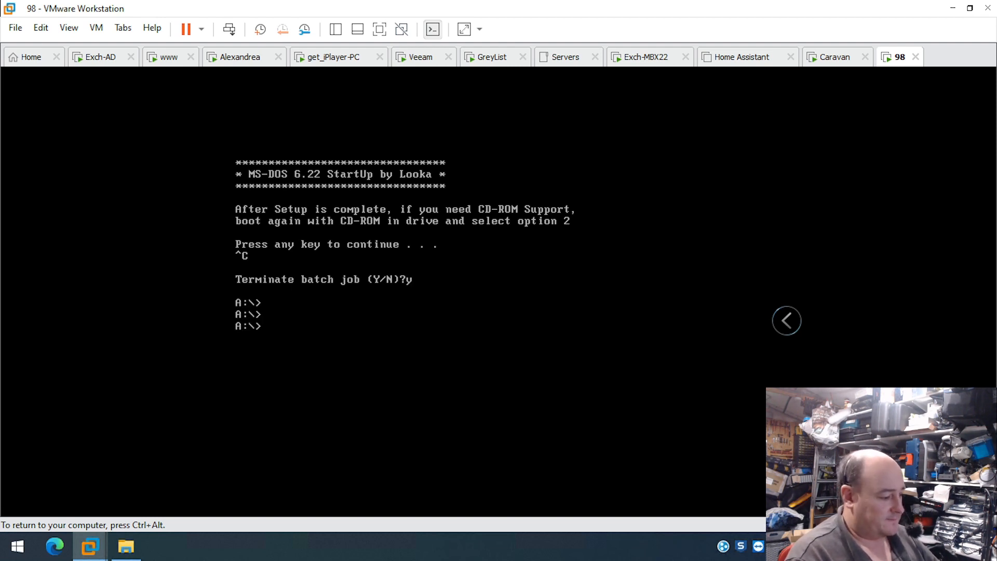
# - Run fdisk from drive E: and display the partition information of fixed disk 1
pyautogui.write('e:')
pyautogui.press('Return')
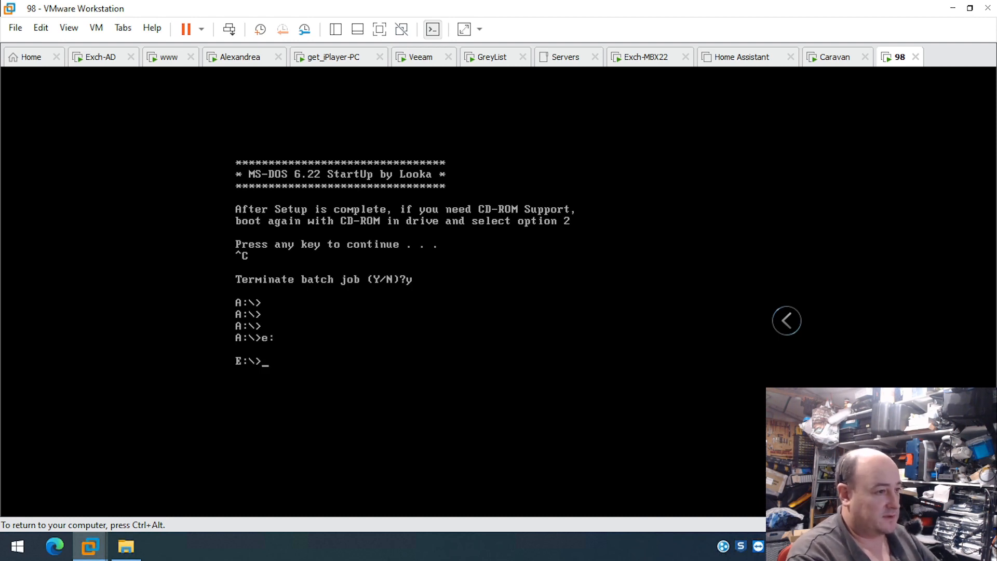
pyautogui.write('fdisk')
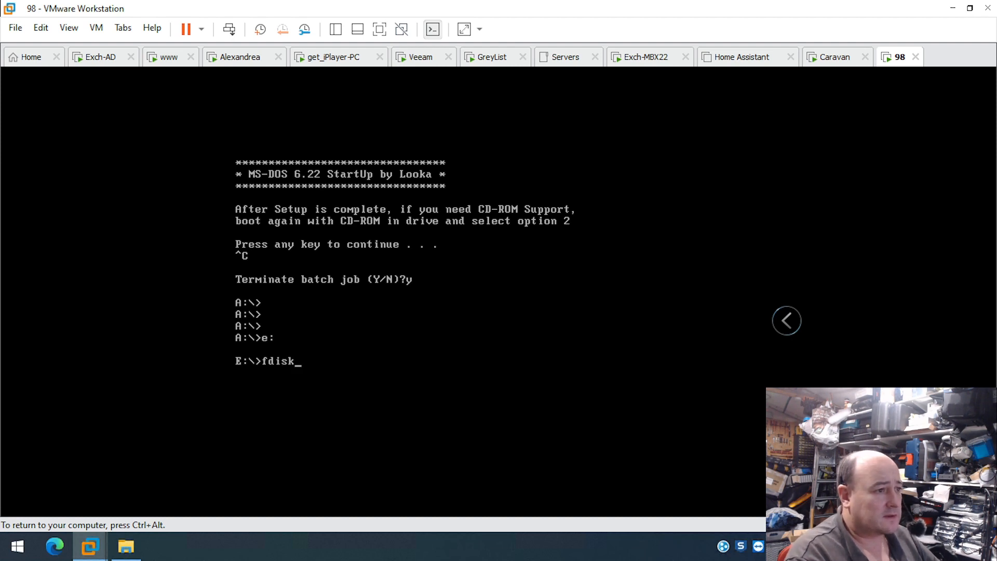
pyautogui.press('Return')
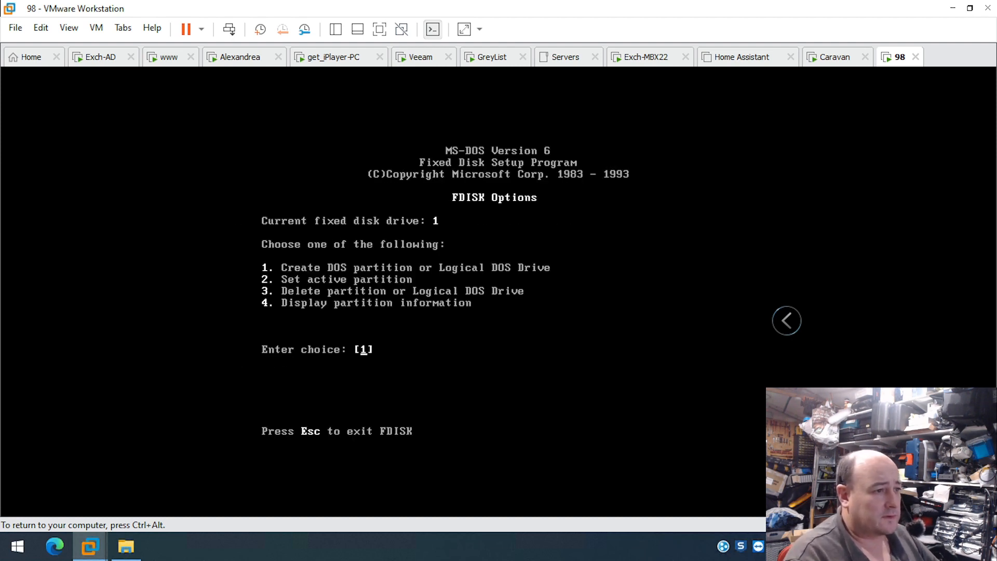
pyautogui.write('4')
pyautogui.press('Return')
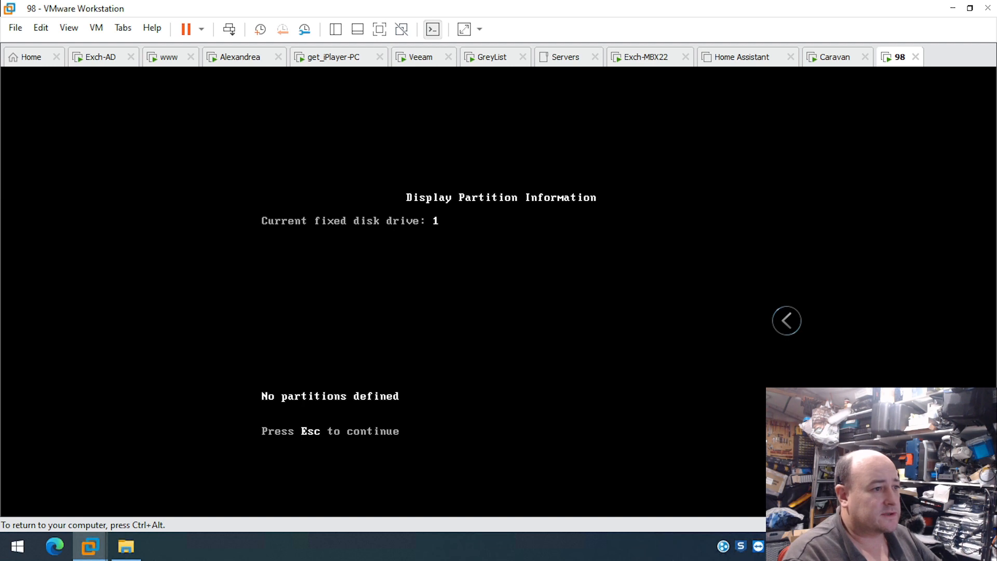
pyautogui.press('Escape')
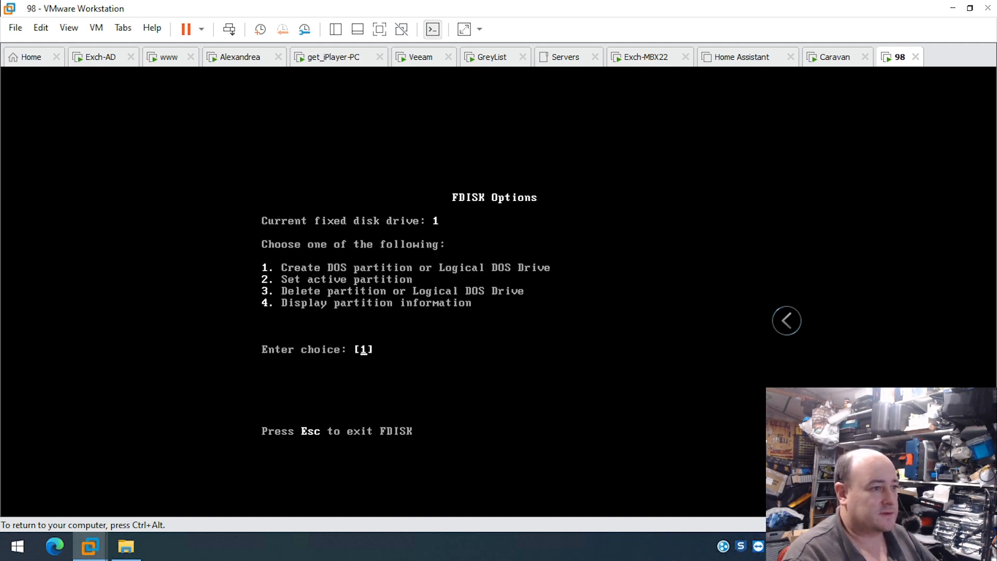
# - Create a primary DOS partition using the maximum available size and make it active
pyautogui.press('Return')
pyautogui.press('Return')
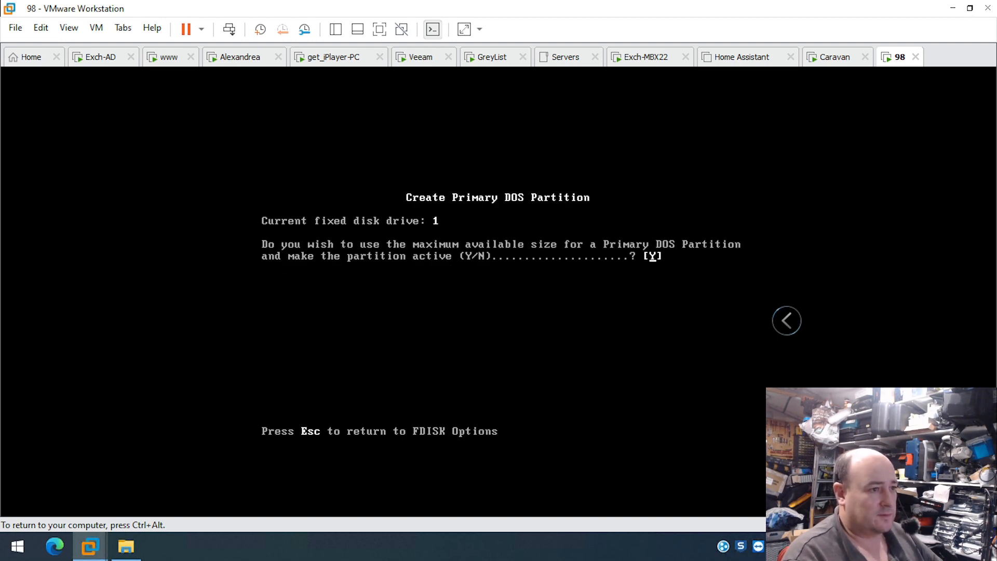
pyautogui.press('Return')
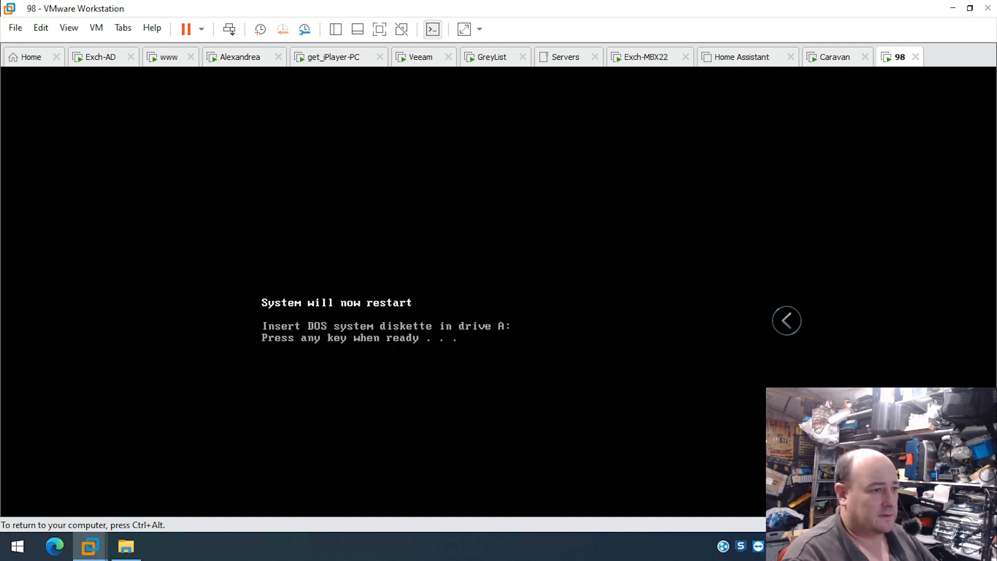
# - Restart the virtual machine from the CD-ROM drive and terminate the startup batch job at the drive C error
pyautogui.press('Return')
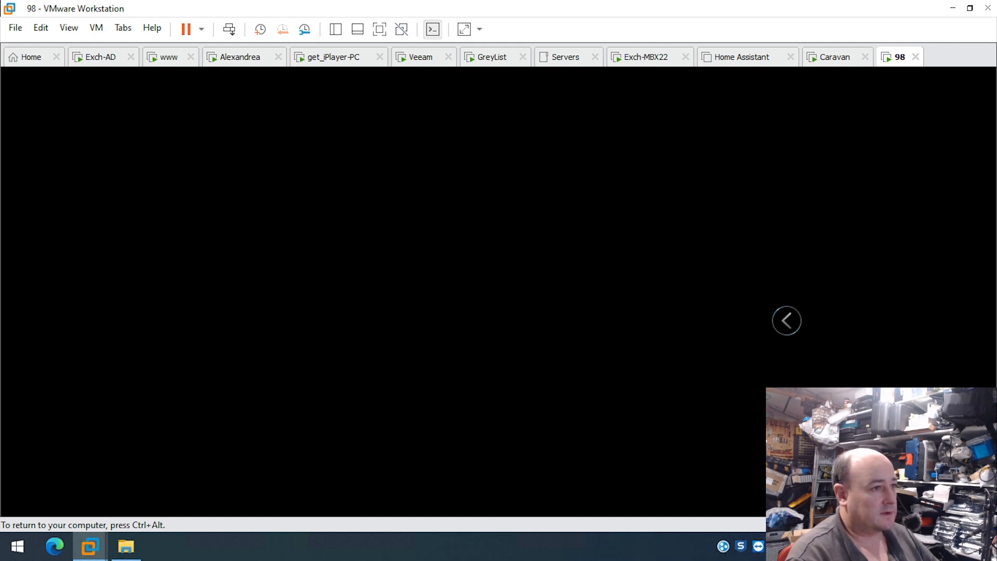
pyautogui.press('Down')
pyautogui.press('Down')
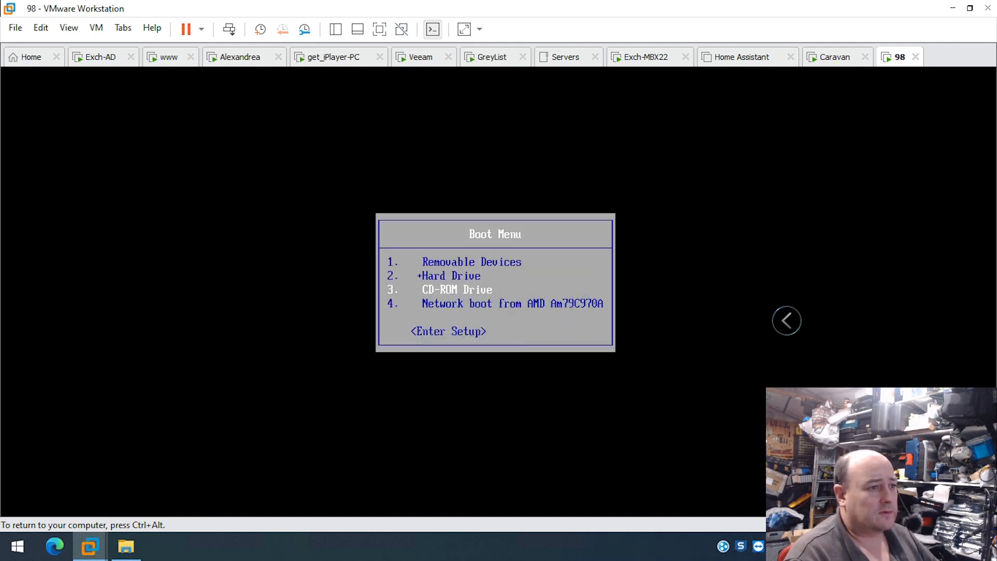
pyautogui.press('Return')
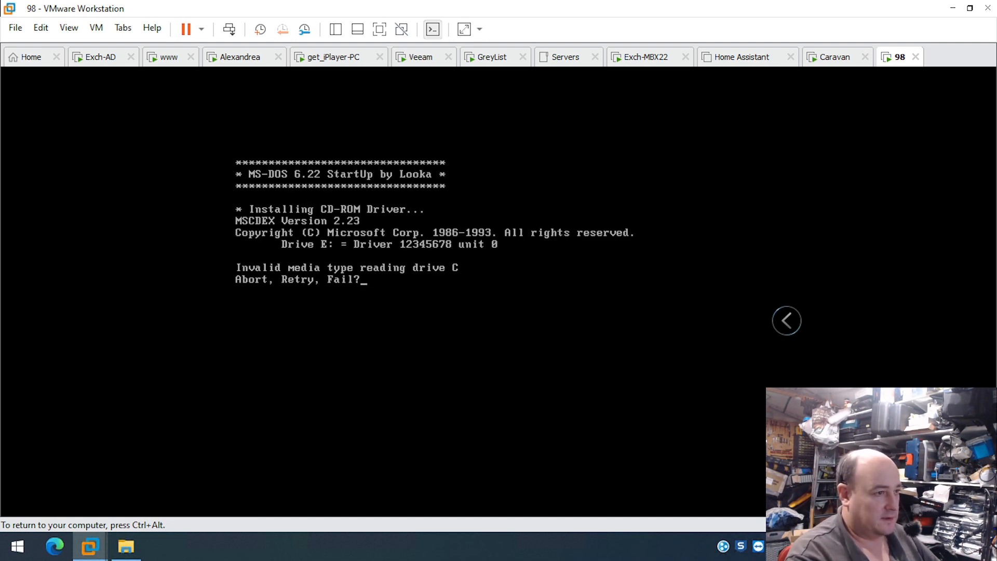
pyautogui.hotkey('ctrl', 'c')
pyautogui.write('y')
pyautogui.press('Return')
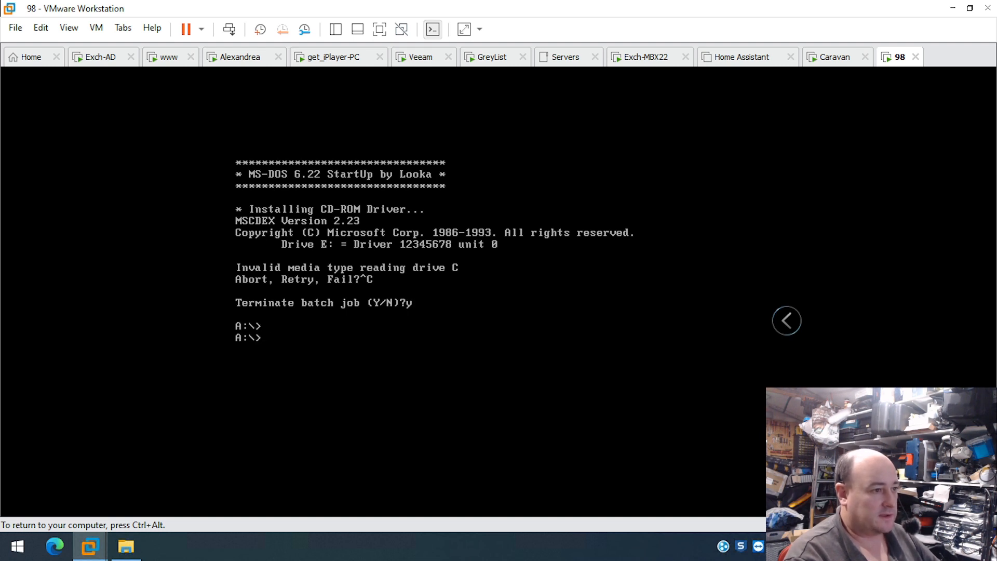
# - Switch to drive E and format drive C with system files transferred, leaving the volume label empty
pyautogui.write('e:')
pyautogui.press('Return')
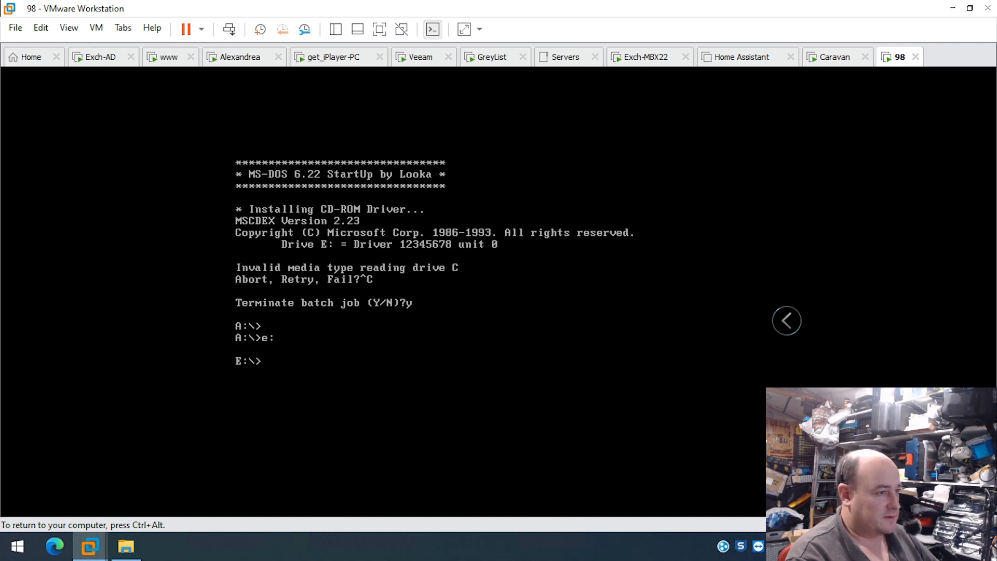
pyautogui.write('format c')
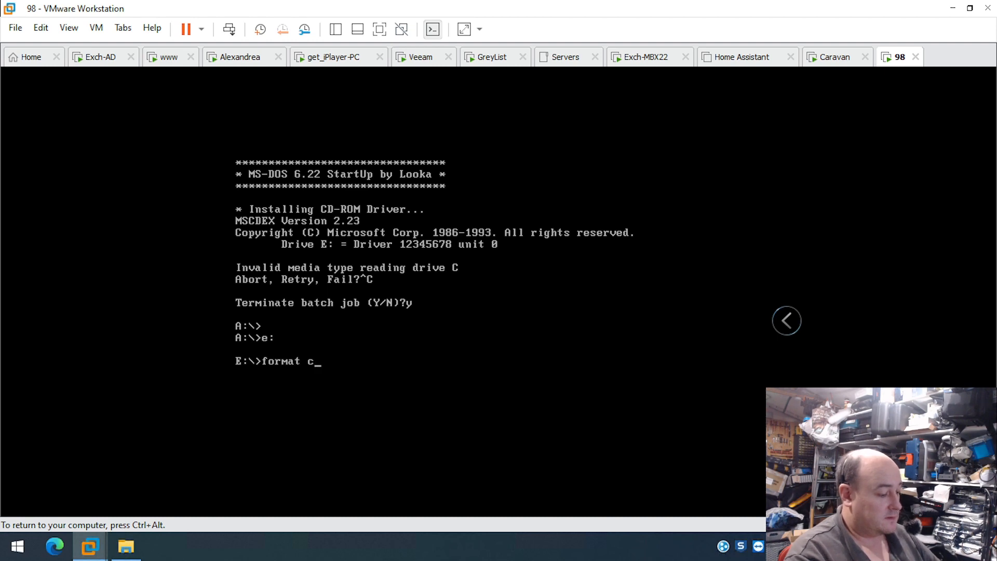
pyautogui.write(': /s')
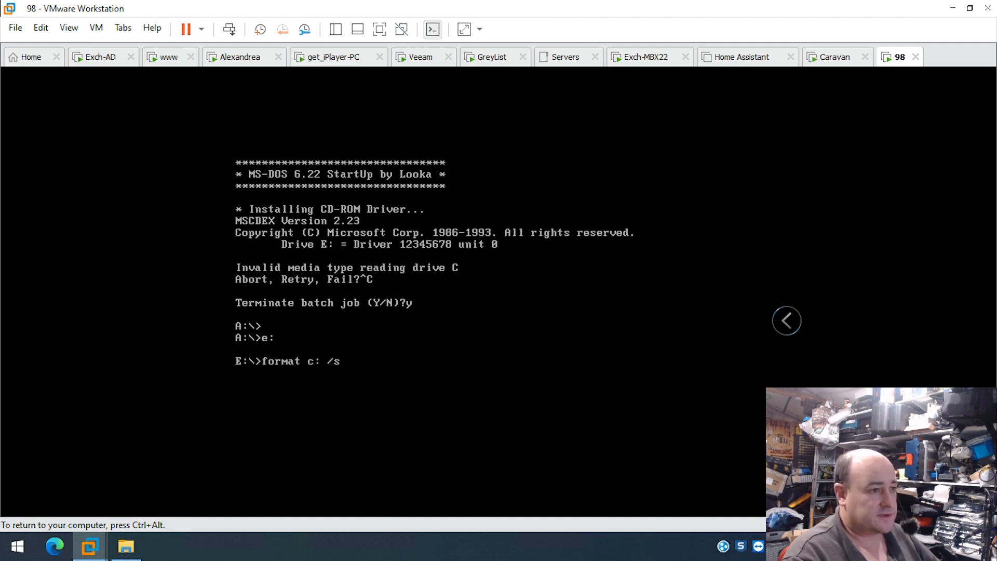
pyautogui.press('Return')
pyautogui.write('y')
pyautogui.press('Return')
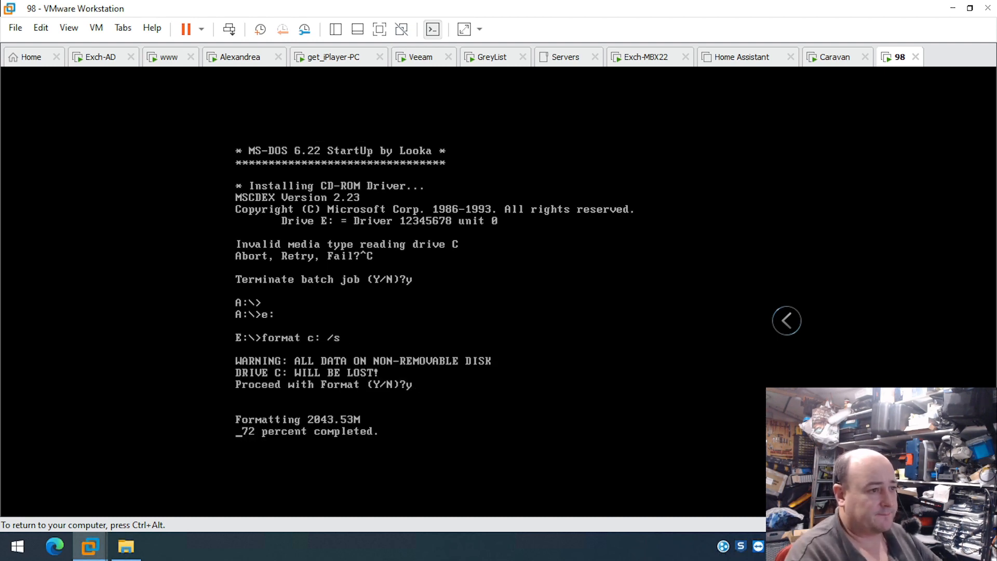
pyautogui.press('Return')
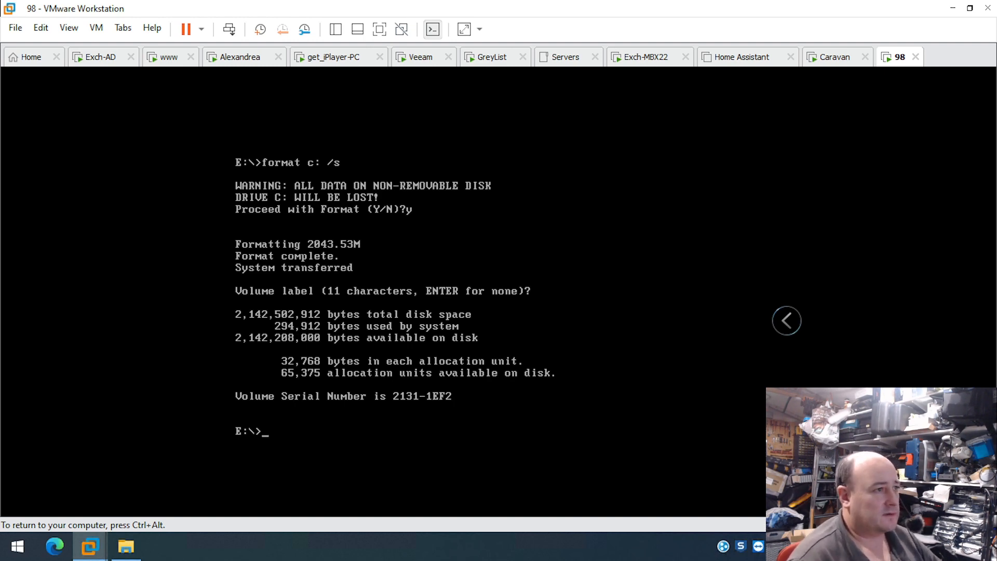
# - Release input from the virtual machine and set its CD/DVD drive to use the Windows 98 Second Edition ISO image
pyautogui.hotkey('ctrl', 'alt')
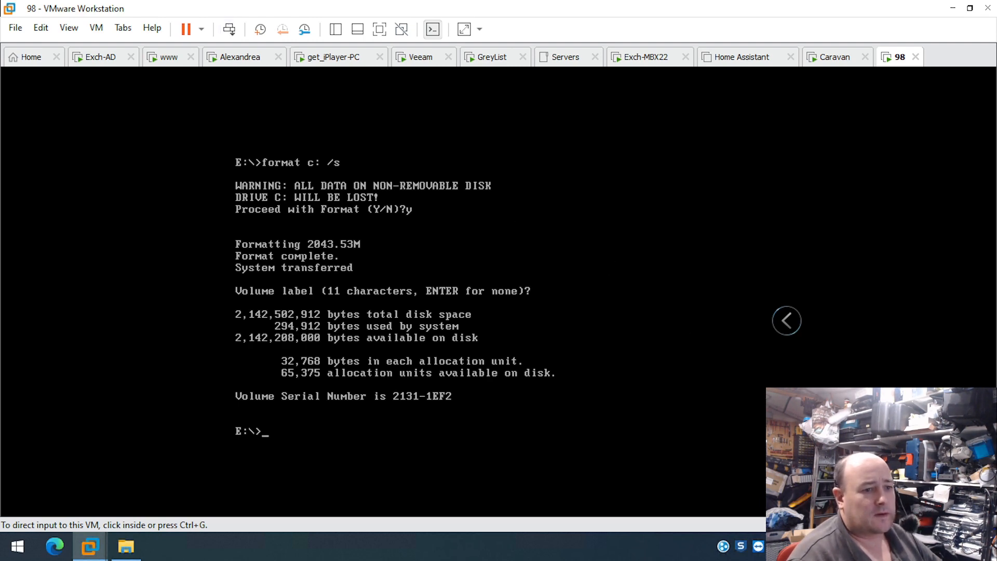
pyautogui.hotkey('ctrl', 'd')
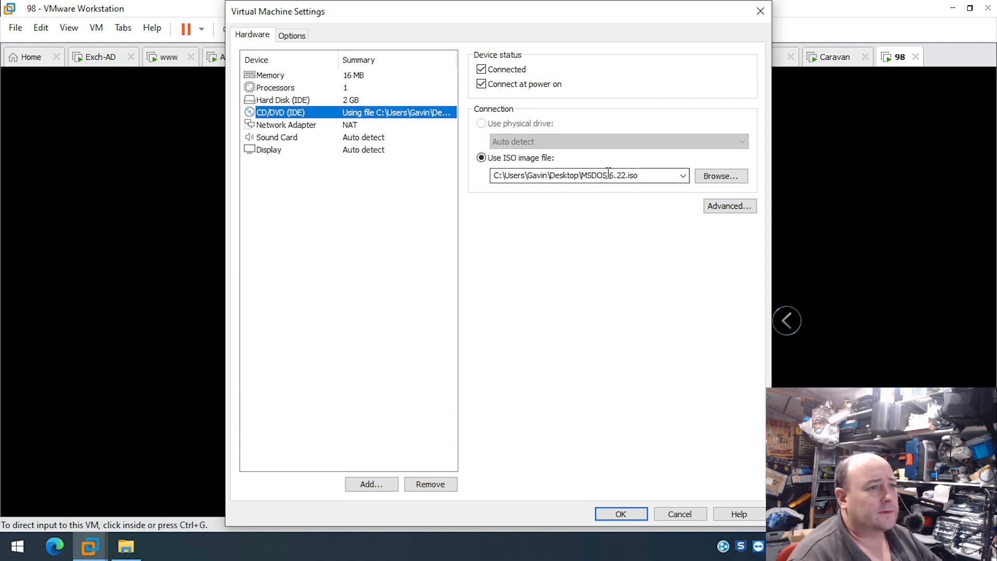
pyautogui.click(713, 181)
pyautogui.doubleClick(580, 153)
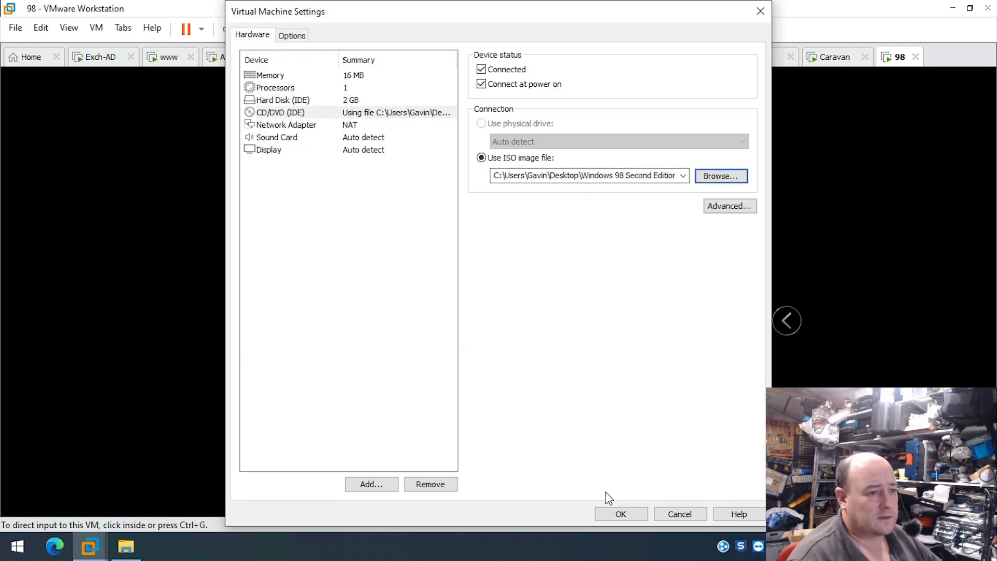
pyautogui.click(611, 514)
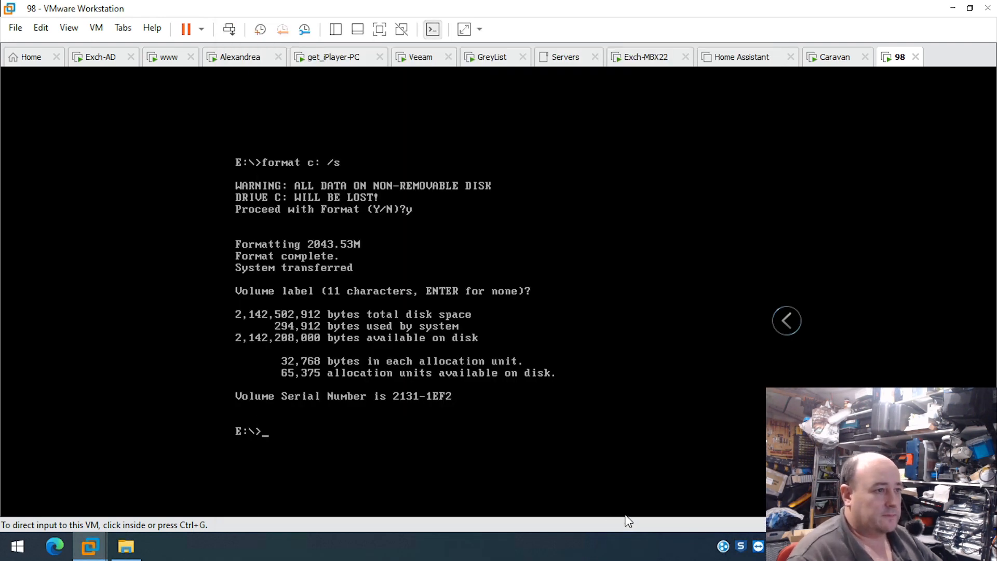
# - List the contents of drive E at the DOS prompt and change to the win98 directory
pyautogui.click(396, 269)
pyautogui.write('dir')
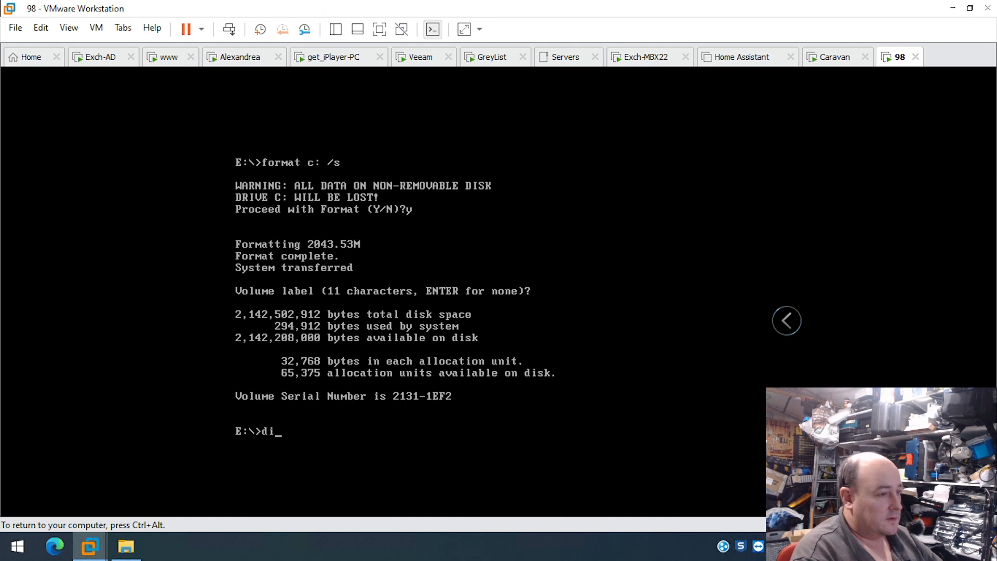
pyautogui.press('Return')
pyautogui.write('cd win98')
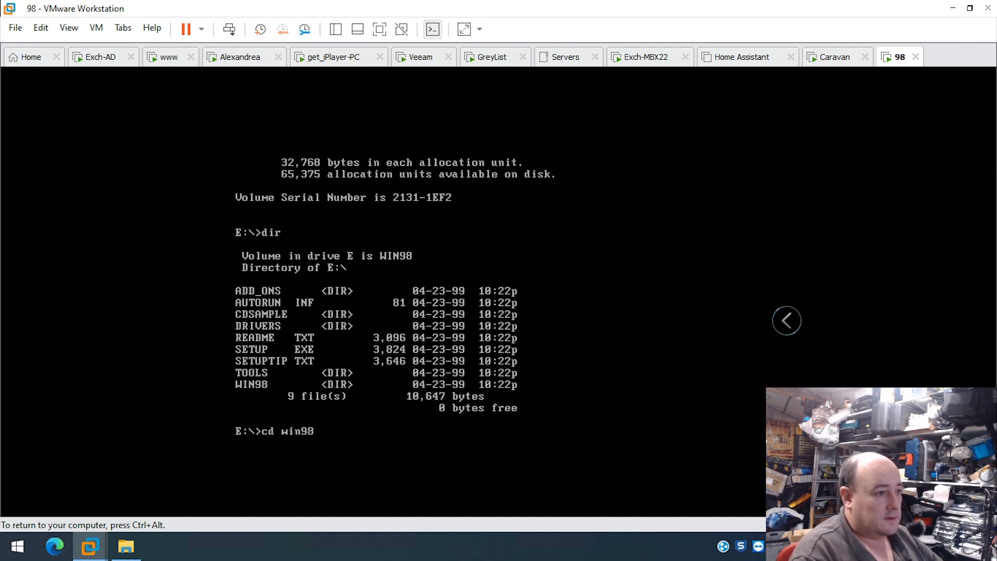
pyautogui.press('Return')
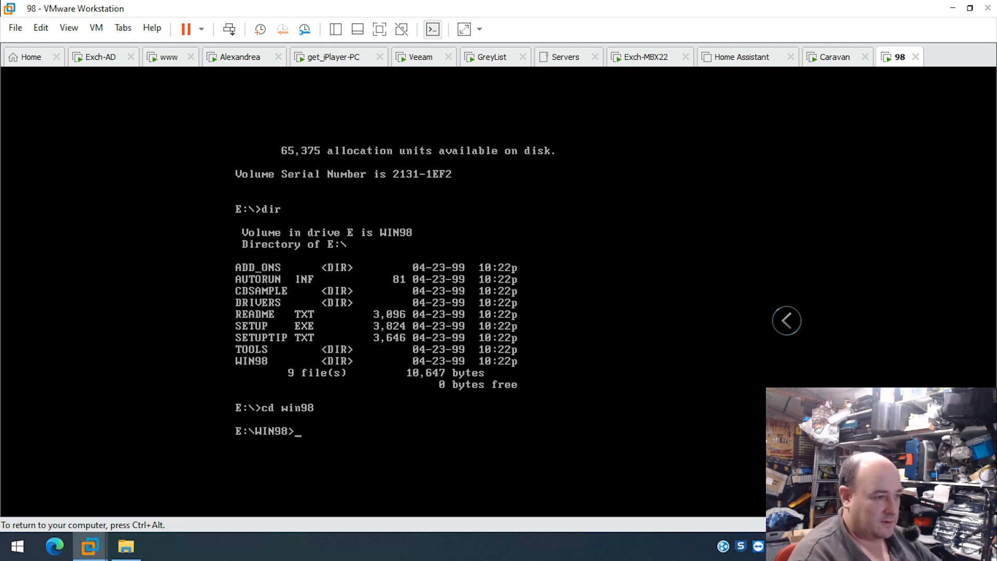
# - Run setup from the win98 directory, let it perform the routine system check, and continue past the welcome message
pyautogui.write('setup')
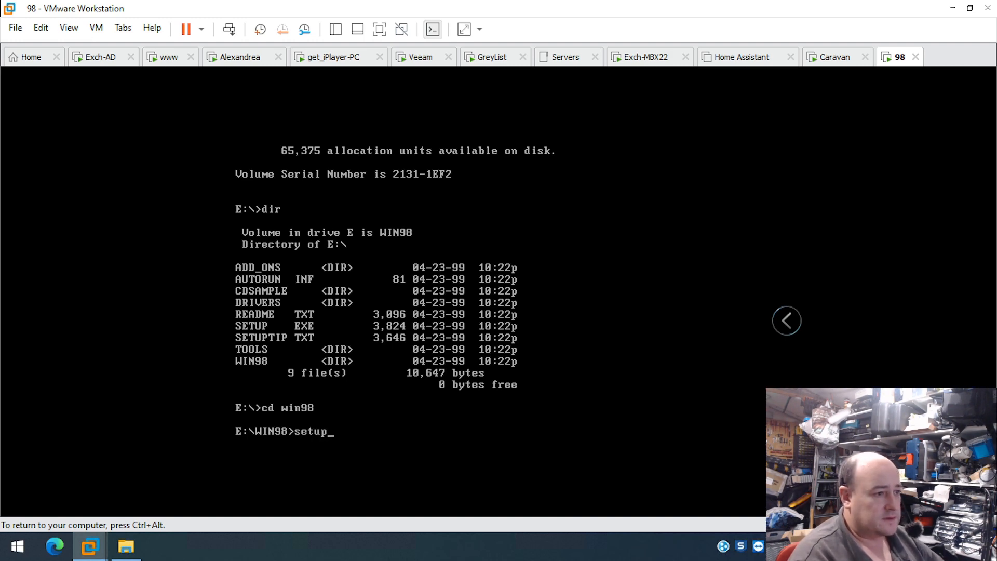
pyautogui.press('Return')
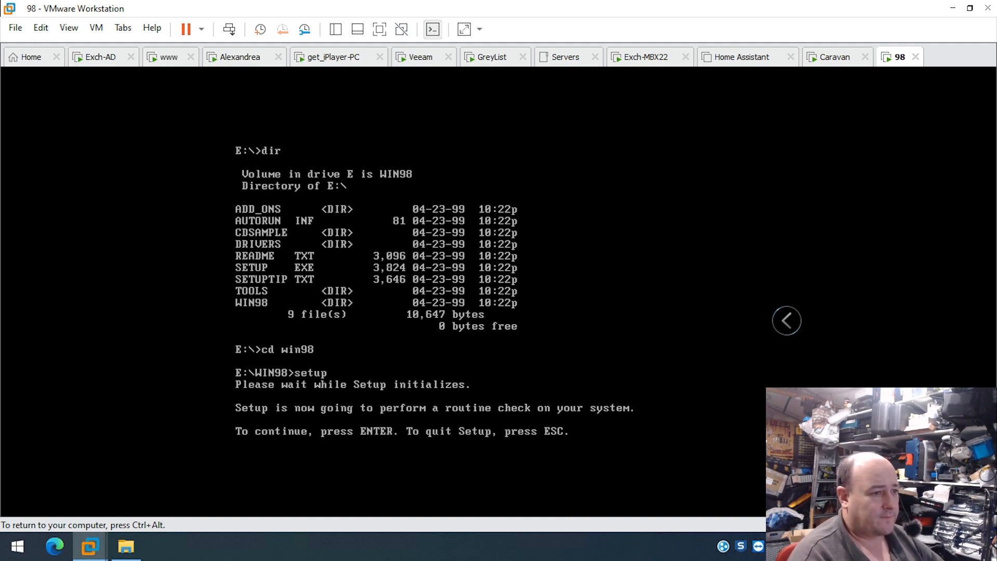
pyautogui.press('Return')
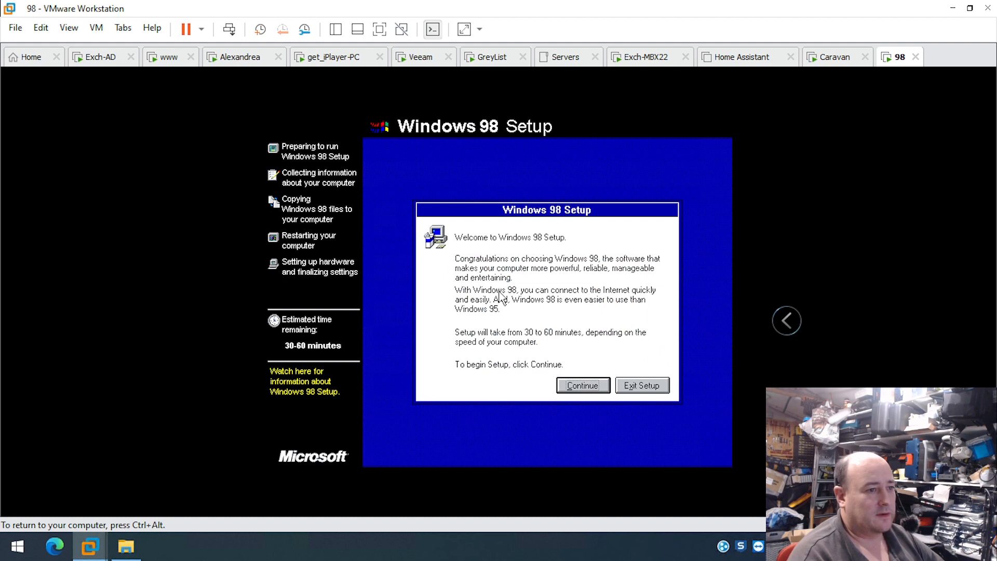
pyautogui.press('Return')
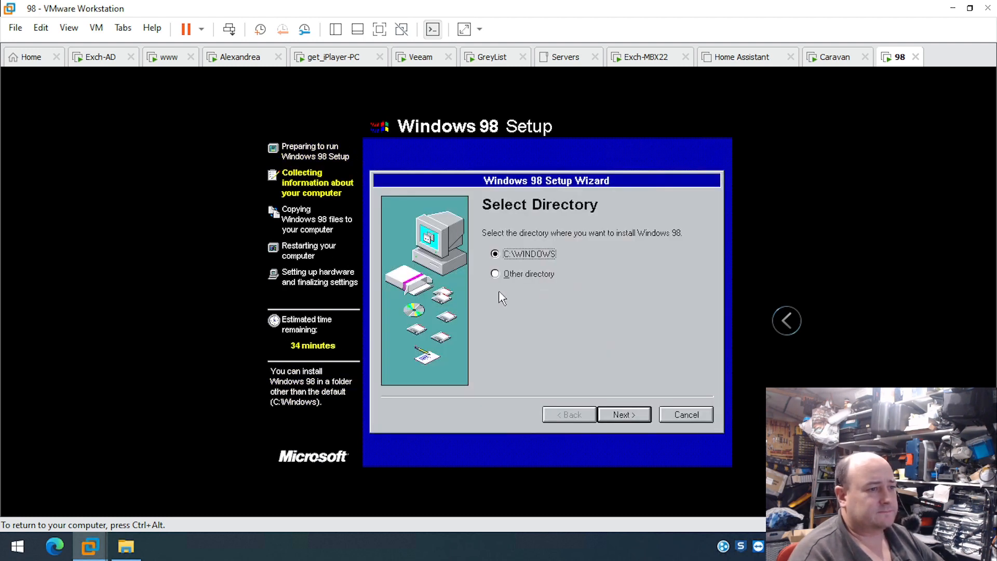
# - Accept the C:\WINDOWS directory, Typical setup, most common components, default computer identification and United Kingdom as the location
pyautogui.press('Return')
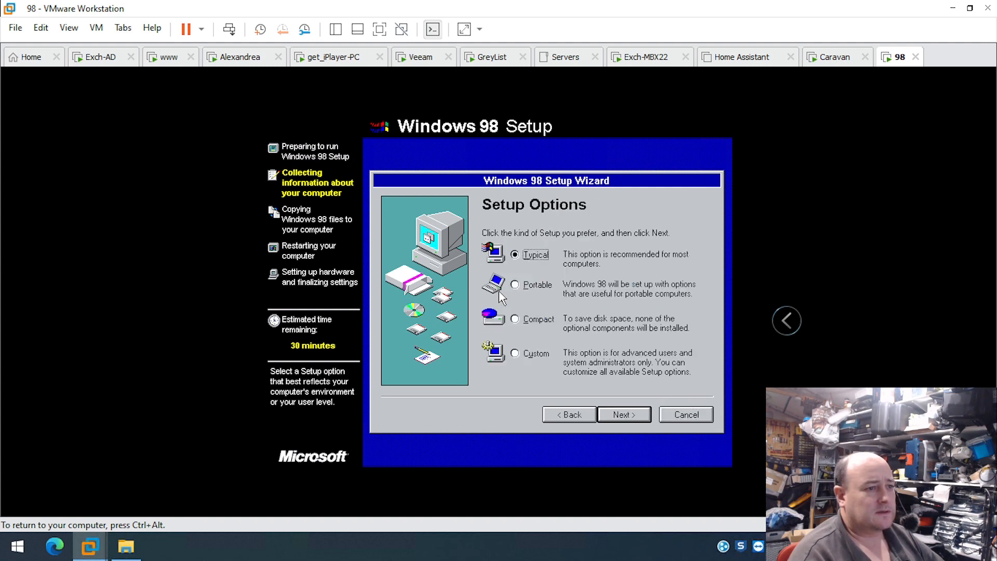
pyautogui.press('Return')
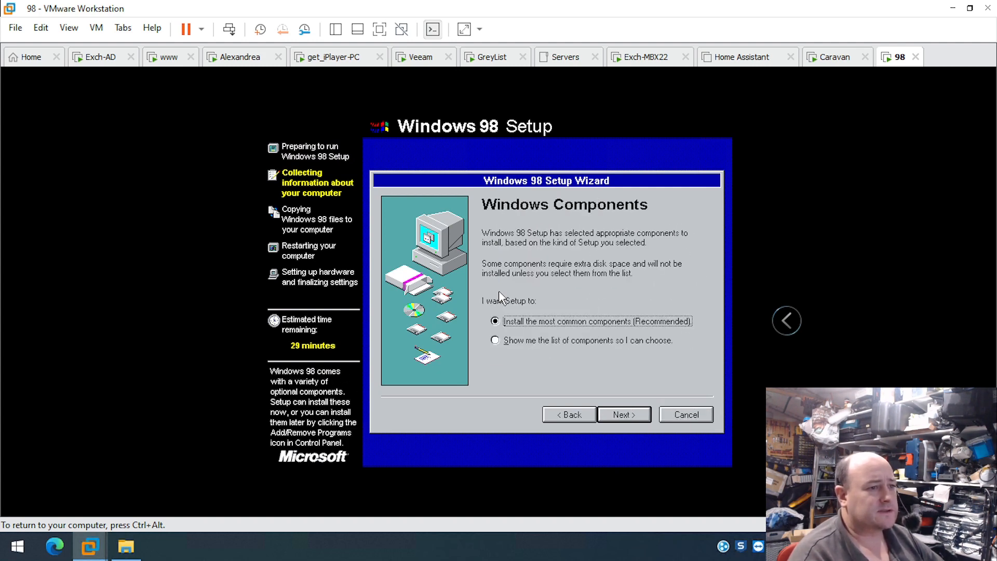
pyautogui.press('Return')
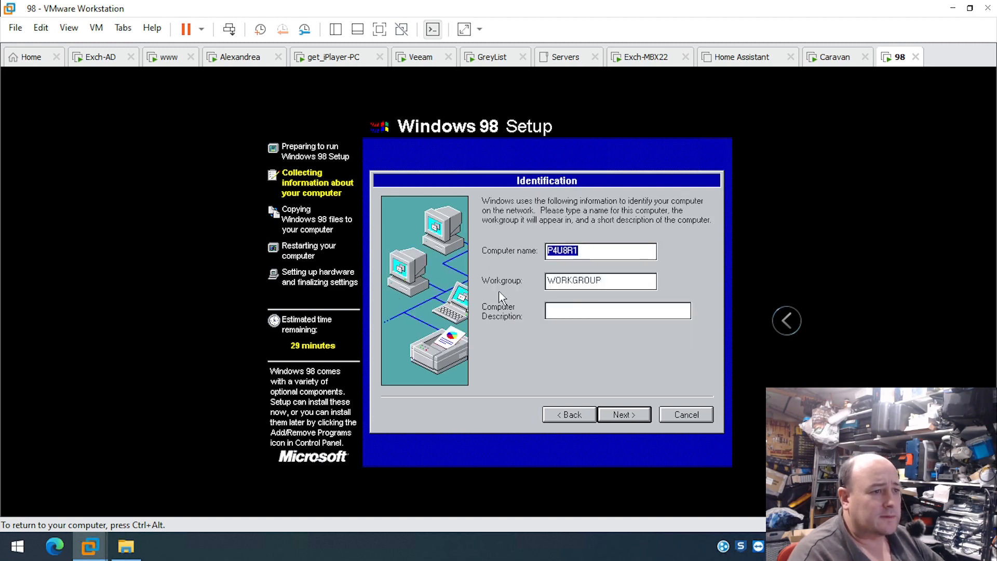
pyautogui.press('Return')
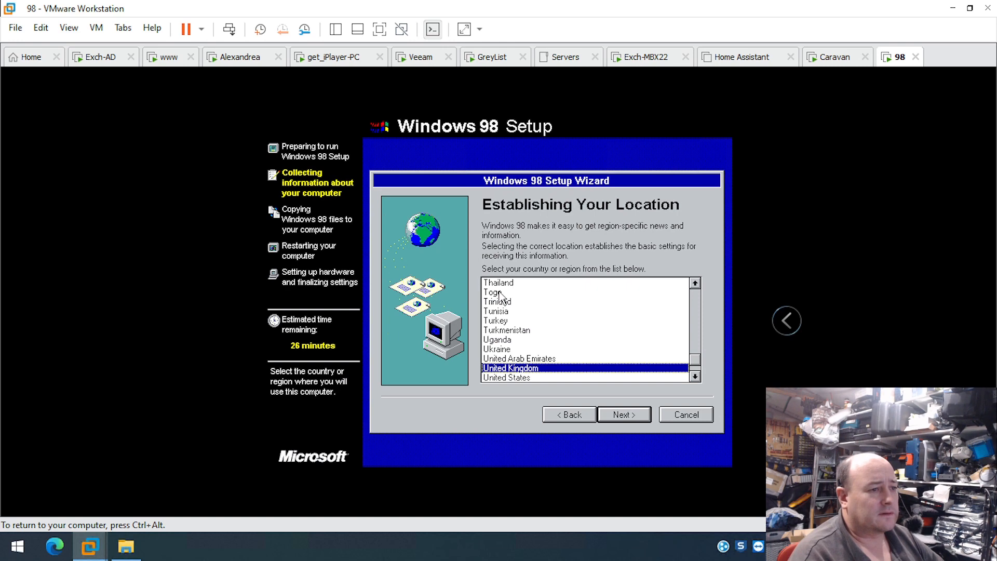
pyautogui.press('Return')
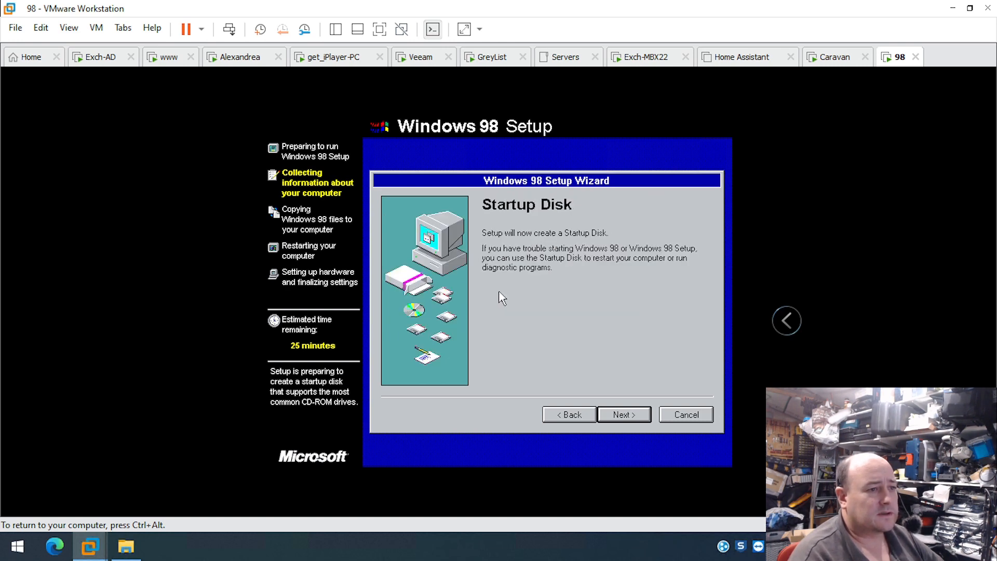
# - Proceed through the startup disk stage of Windows 98 Setup and dismiss its disk prompts
pyautogui.press('Return')
pyautogui.press('Return')
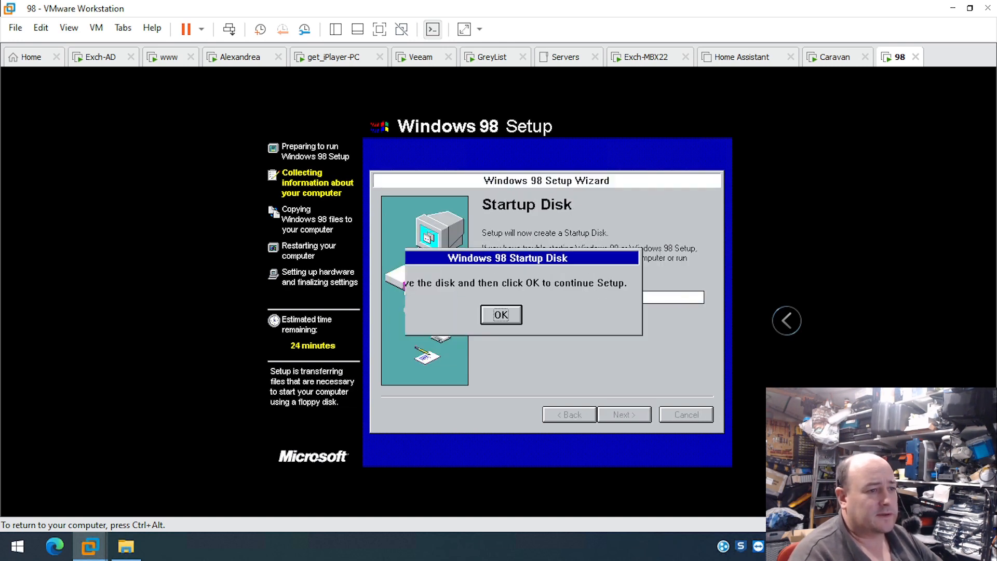
pyautogui.press('Return')
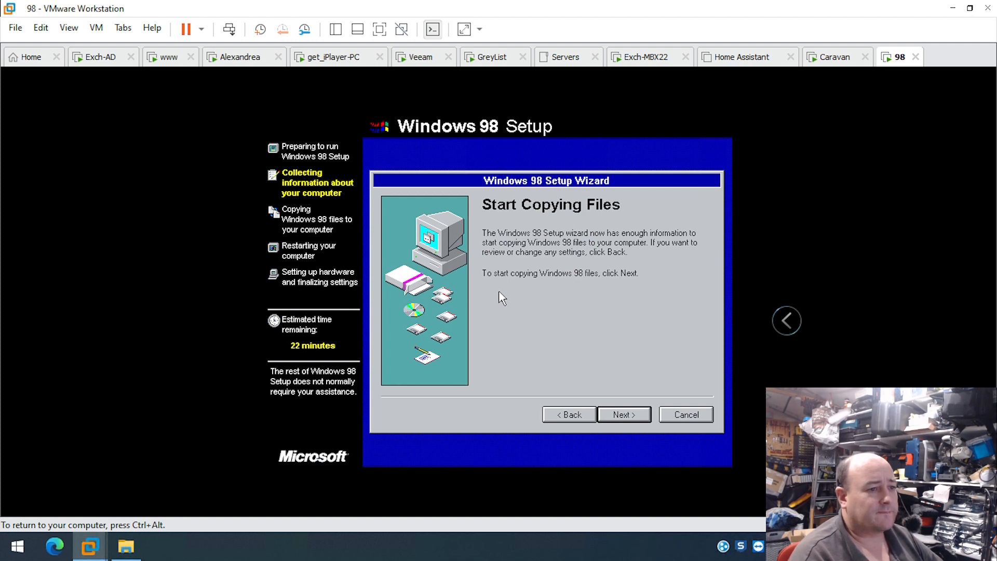
# - Start copying the Windows 98 files and restart the computer once the copy is complete
pyautogui.press('Return')
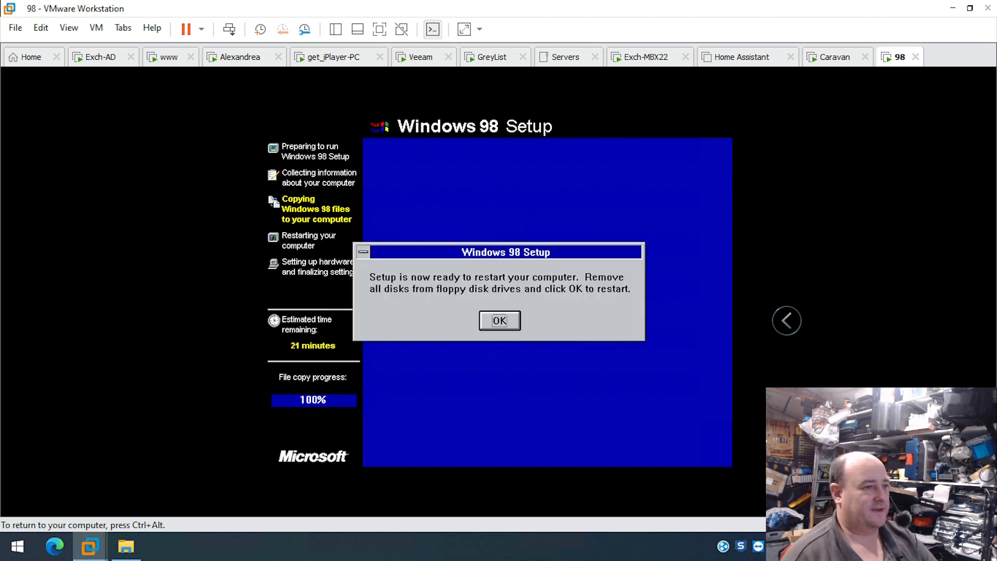
pyautogui.press('Return')
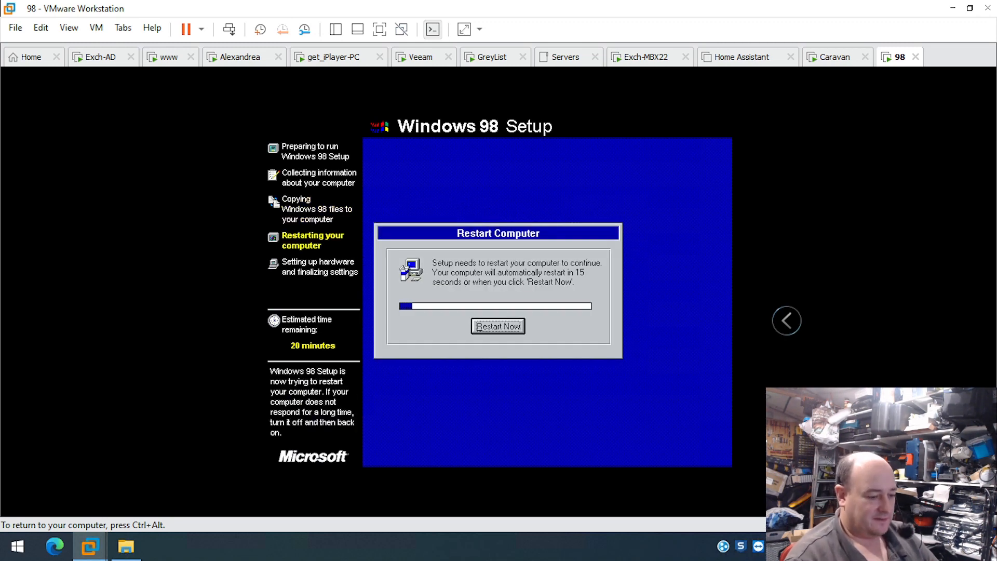
pyautogui.press('Return')
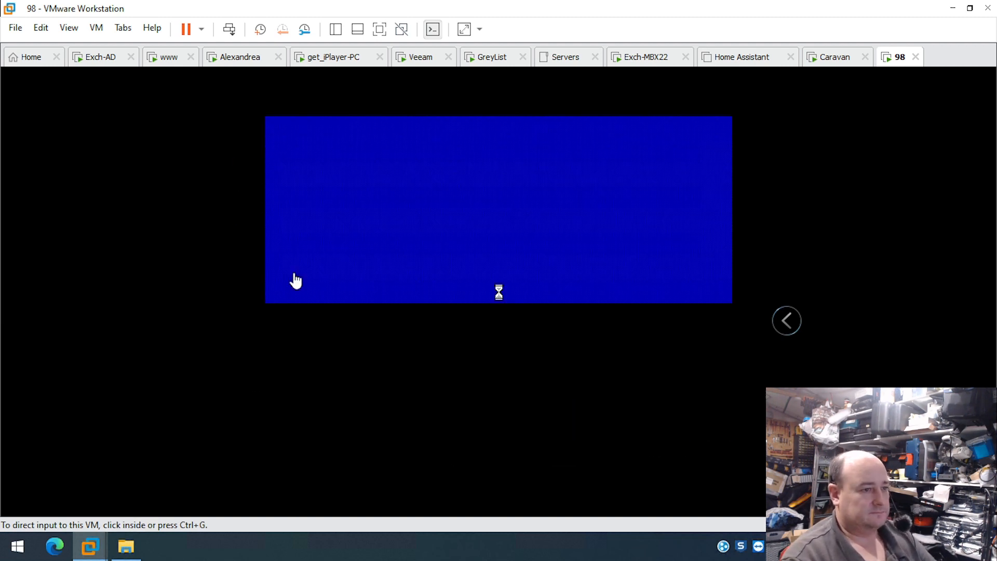
# - Enter "testing" as the user name with no company, and accept the license agreement
pyautogui.click(295, 282)
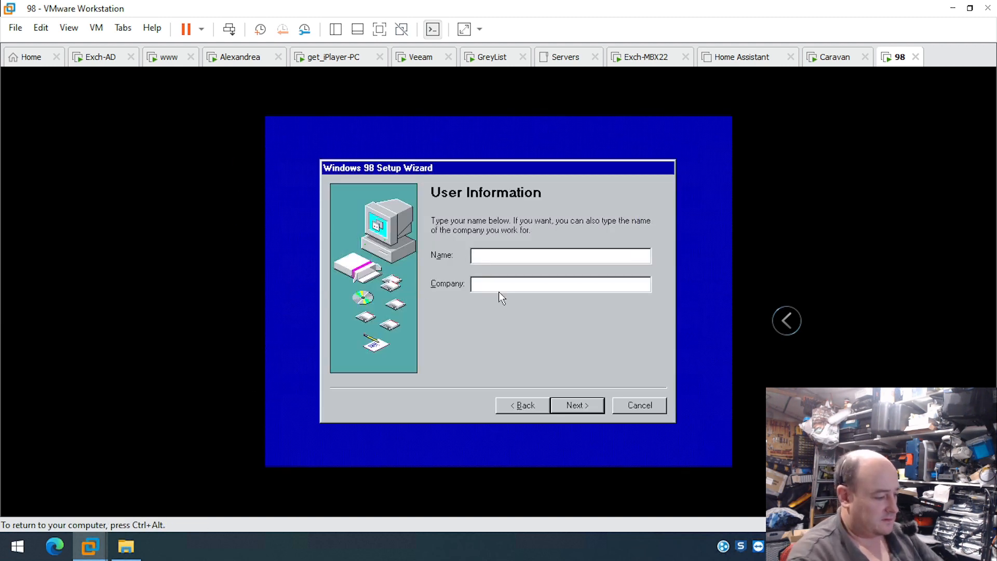
pyautogui.write('testing')
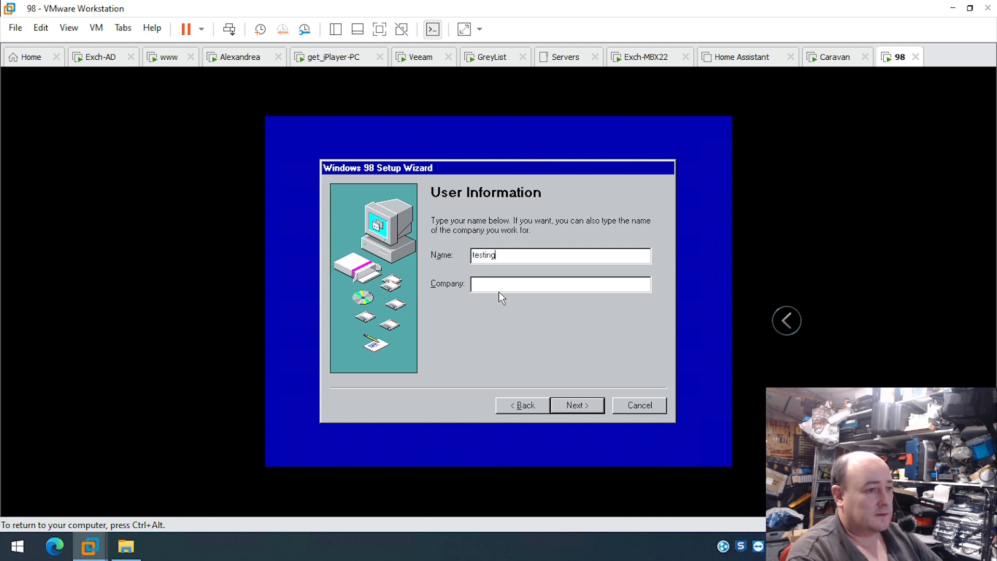
pyautogui.press('Return')
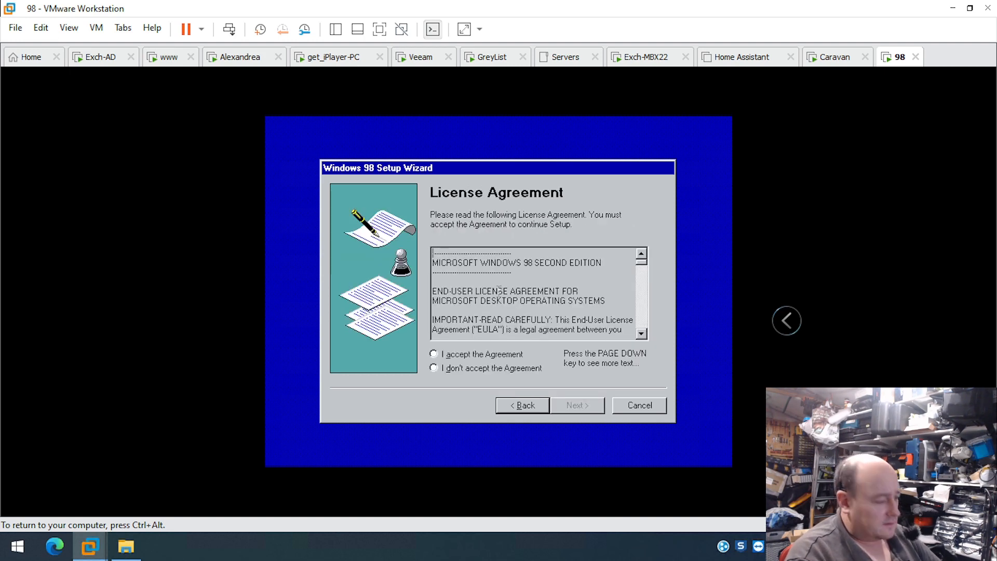
pyautogui.hotkey('alt', 'a')
pyautogui.press('Return')
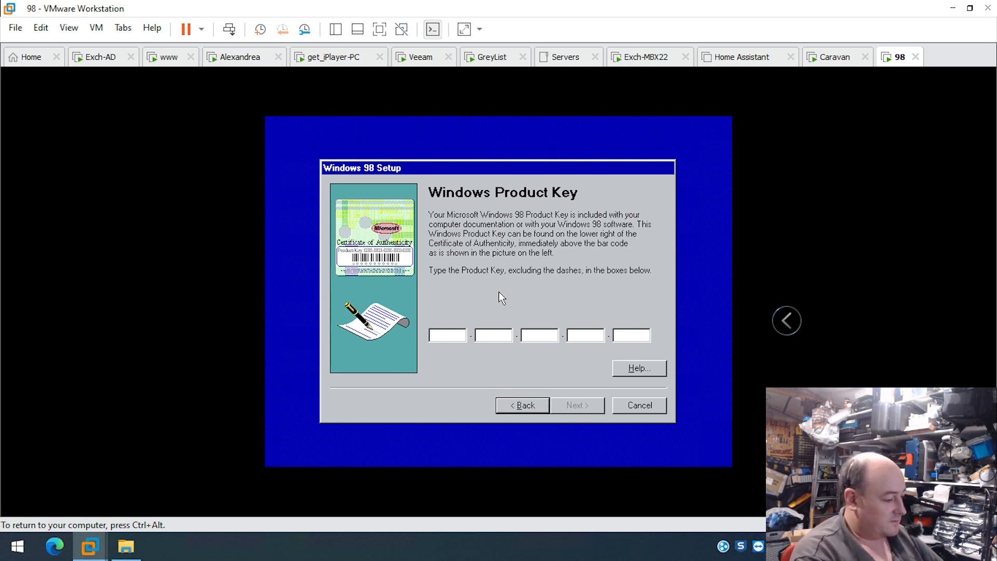
# - Try a joke product key in the five key fields, submit it and return to the Windows Product Key page
pyautogui.write('FAR')
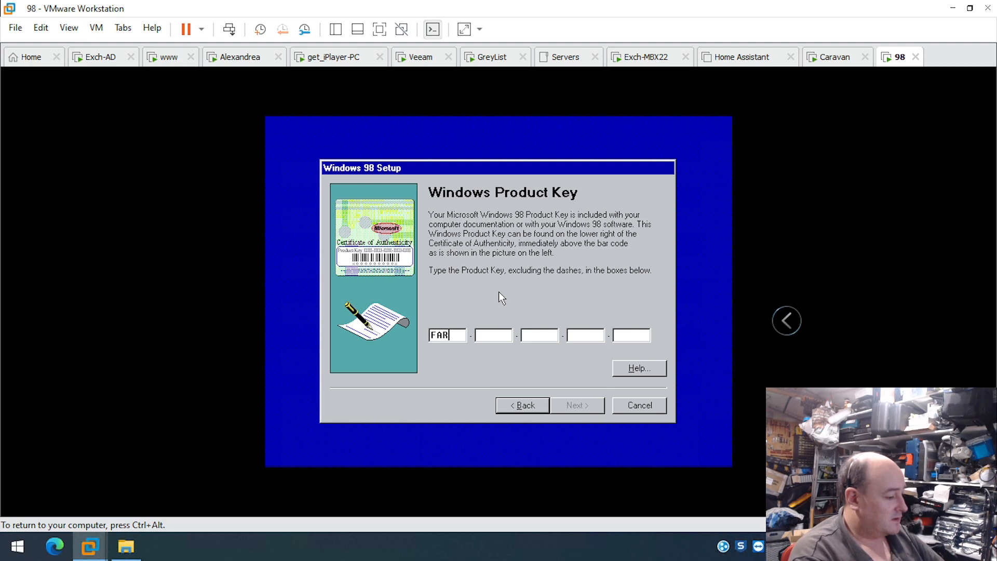
pyautogui.write('TS-BALLS-')
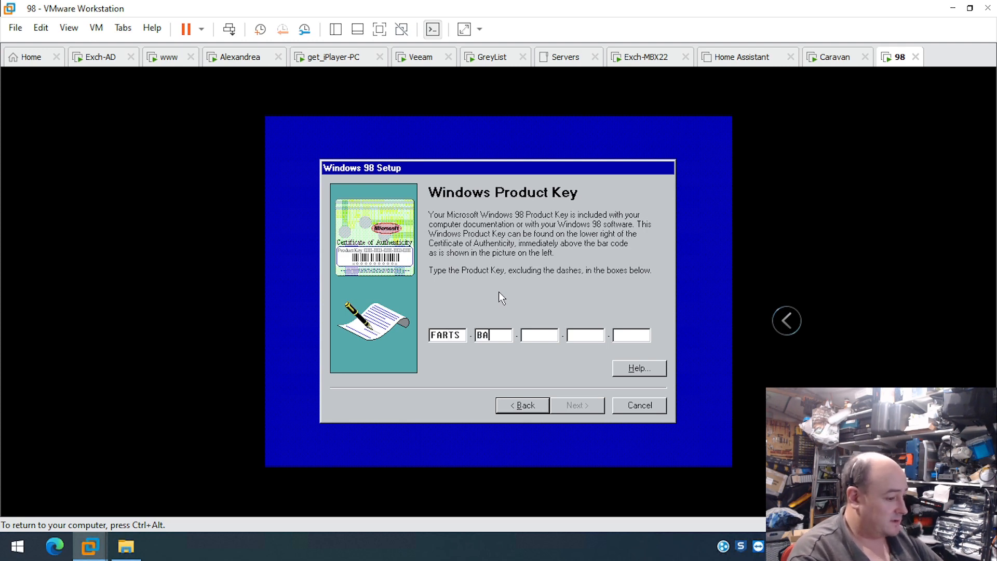
pyautogui.write('FART')
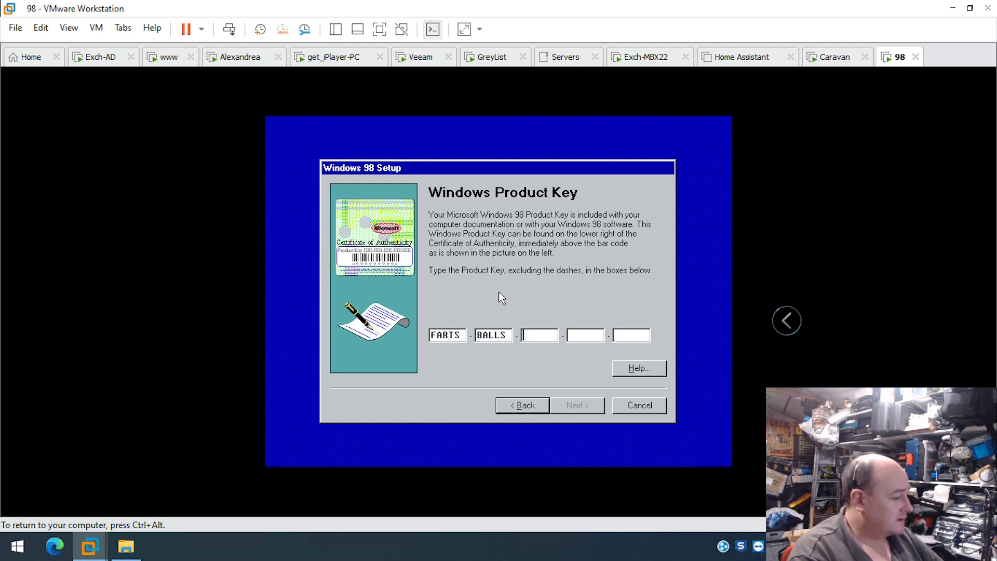
pyautogui.write('Z')
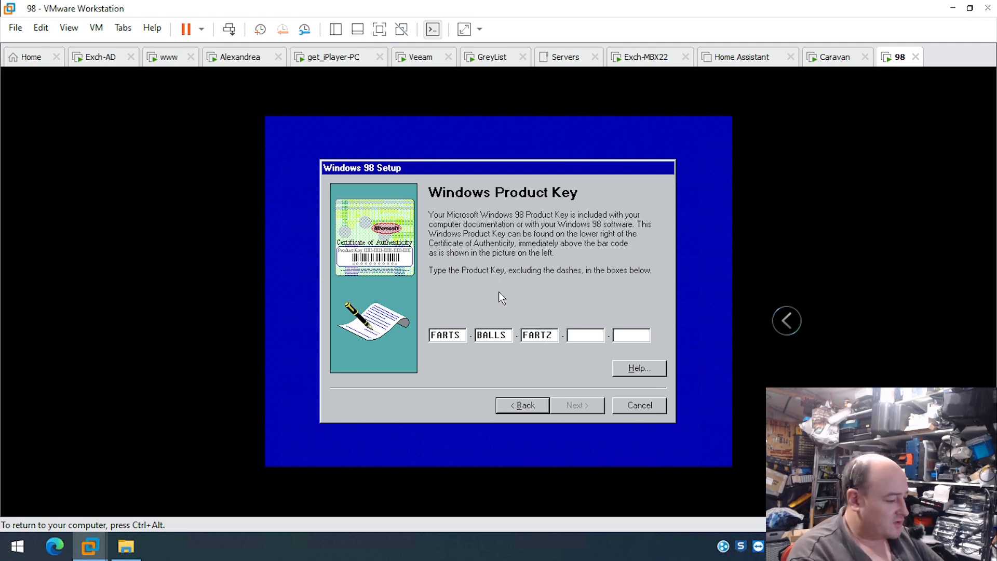
pyautogui.write('-BOO')
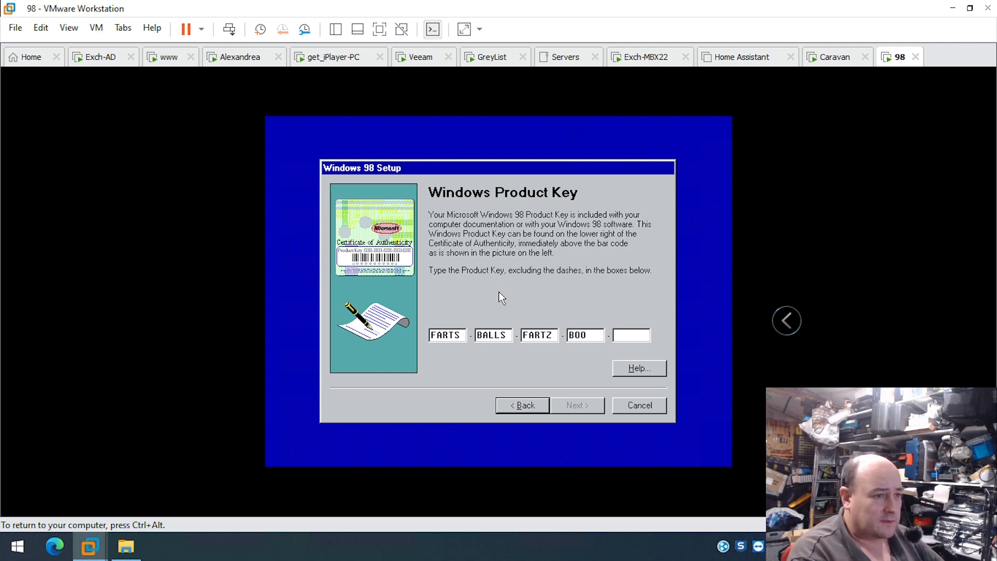
pyautogui.write('BZ')
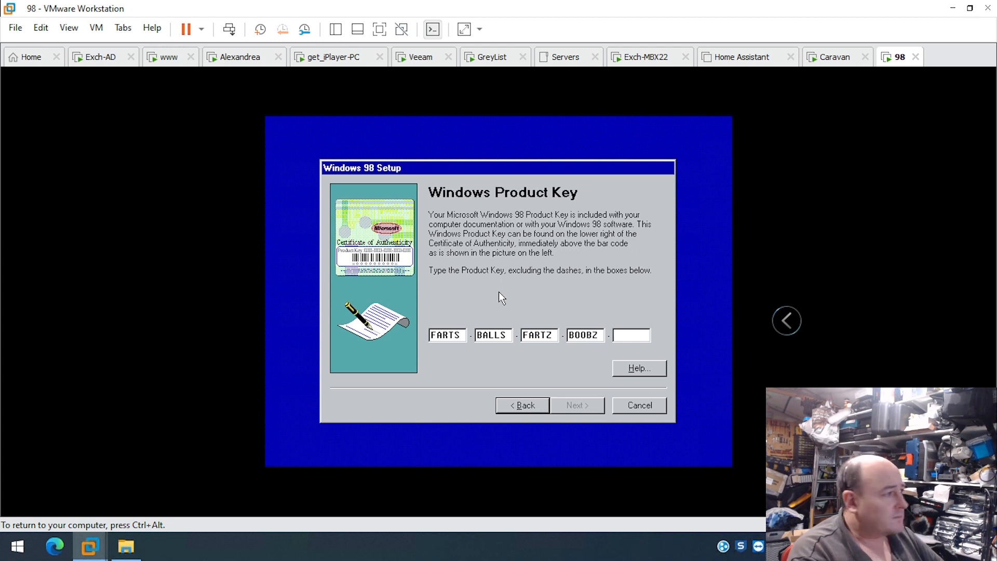
pyautogui.write('-LULLZ')
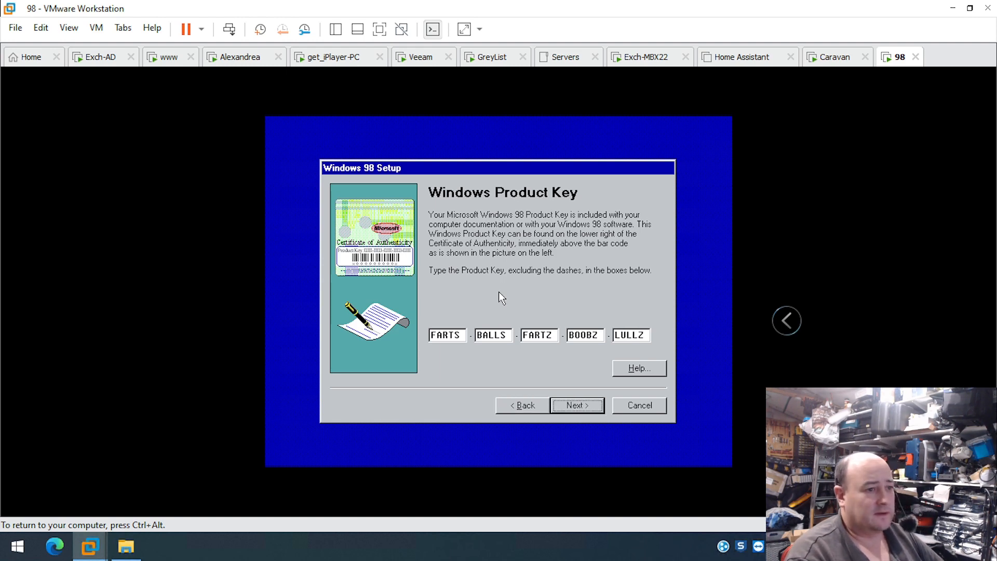
pyautogui.press('Return')
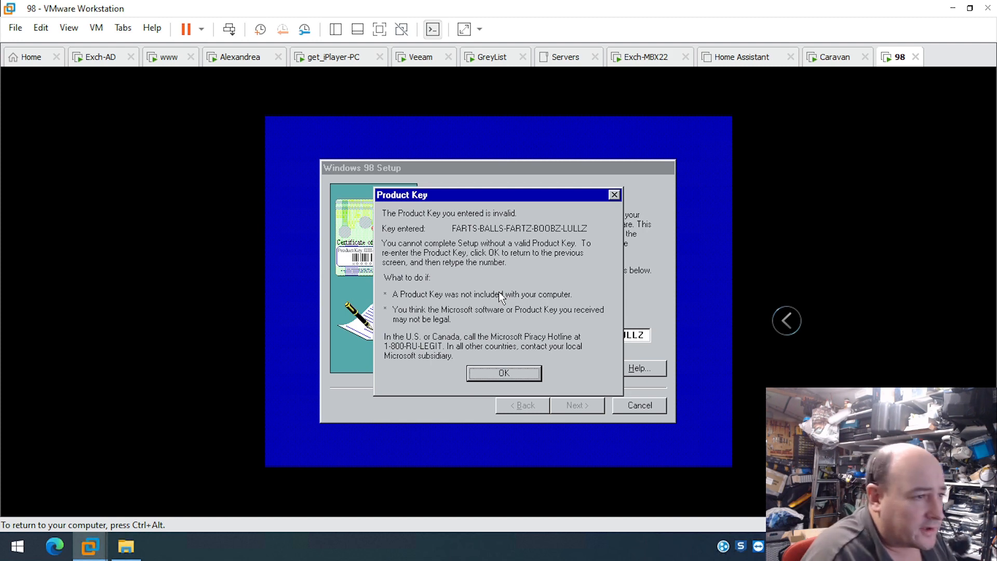
pyautogui.press('Return')
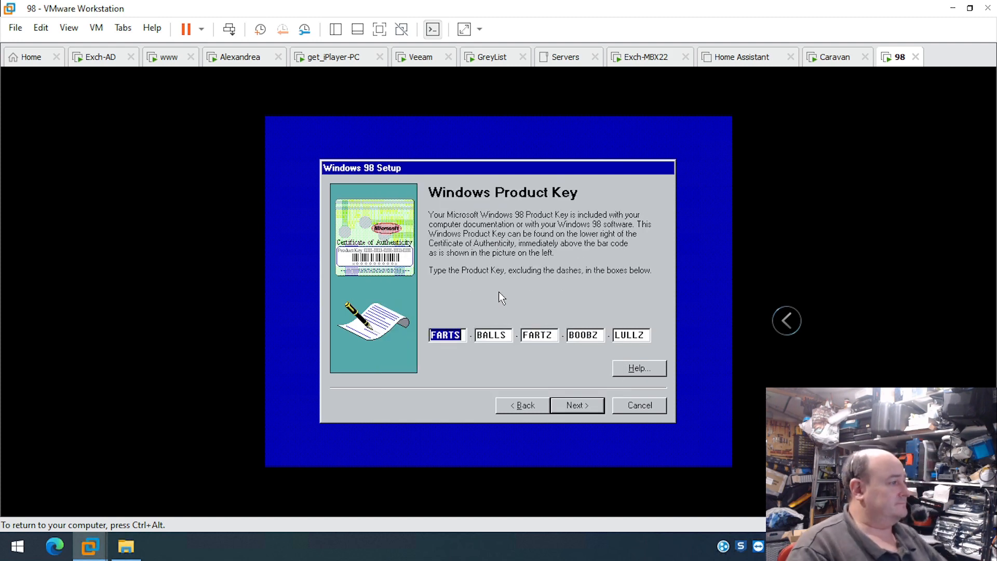
# - Re-enter the second and third characters of the product key's fourth group and release input from the virtual machine
pyautogui.press('Right')
pyautogui.press('Right')
pyautogui.press('Right')
pyautogui.press('Right')
pyautogui.press('Right')
pyautogui.press('Right')
pyautogui.press('Right')
pyautogui.press('Right')
pyautogui.press('Right')
pyautogui.press('Right')
pyautogui.press('Right')
pyautogui.press('Right')
pyautogui.press('Right')
pyautogui.press('Right')
pyautogui.press('Right')
pyautogui.press('Right')
pyautogui.press('Right')
pyautogui.press('Right')
pyautogui.press('Right')
pyautogui.press('Right')
pyautogui.press('Left')
pyautogui.press('Left')
pyautogui.press('Left')
pyautogui.press('Left')
pyautogui.press('Left')
pyautogui.press('Left')
pyautogui.press('Left')
pyautogui.press('Left')
pyautogui.press('Left')
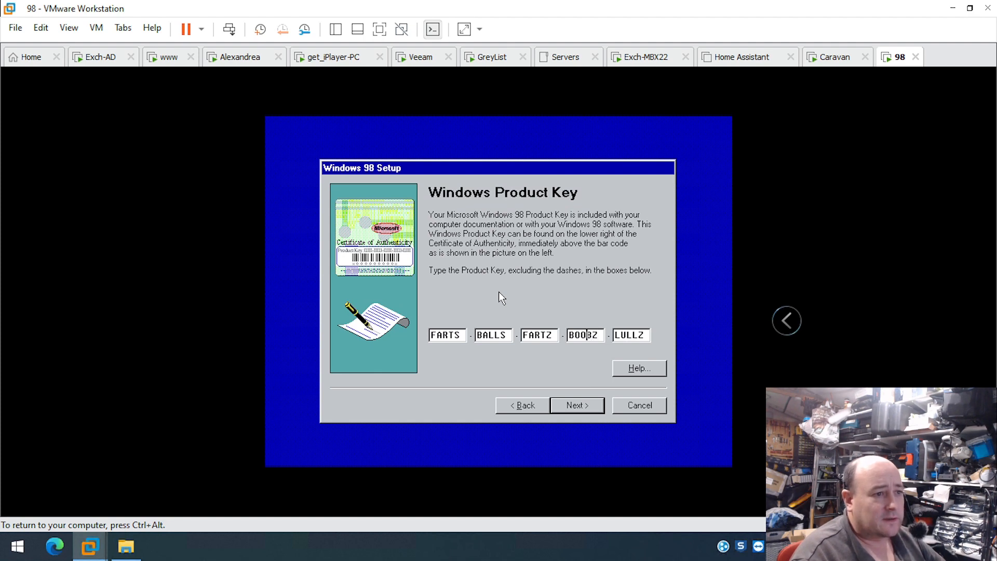
pyautogui.hotkey('shift', 'Left')
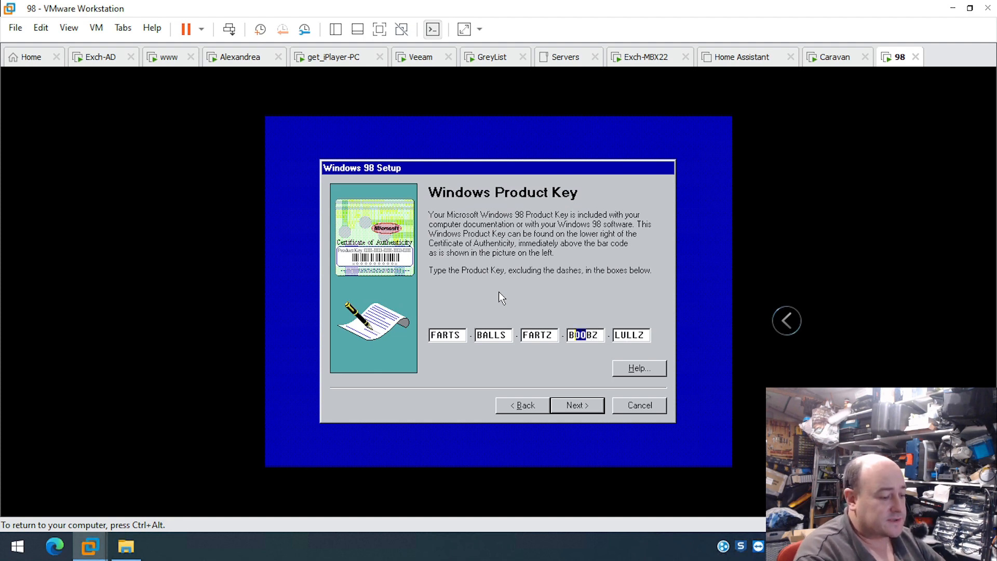
pyautogui.write('OO')
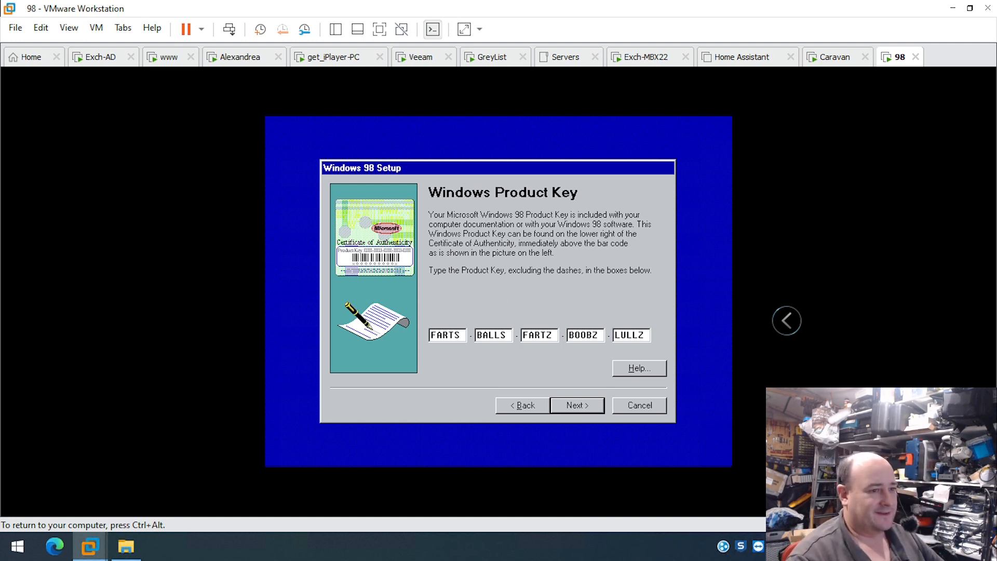
pyautogui.hotkey('ctrl', 'alt')
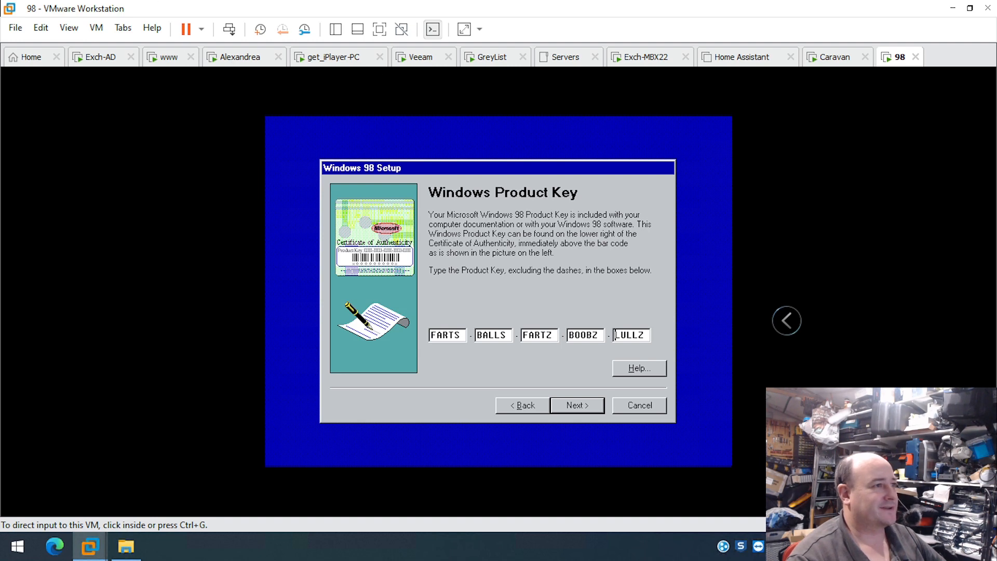